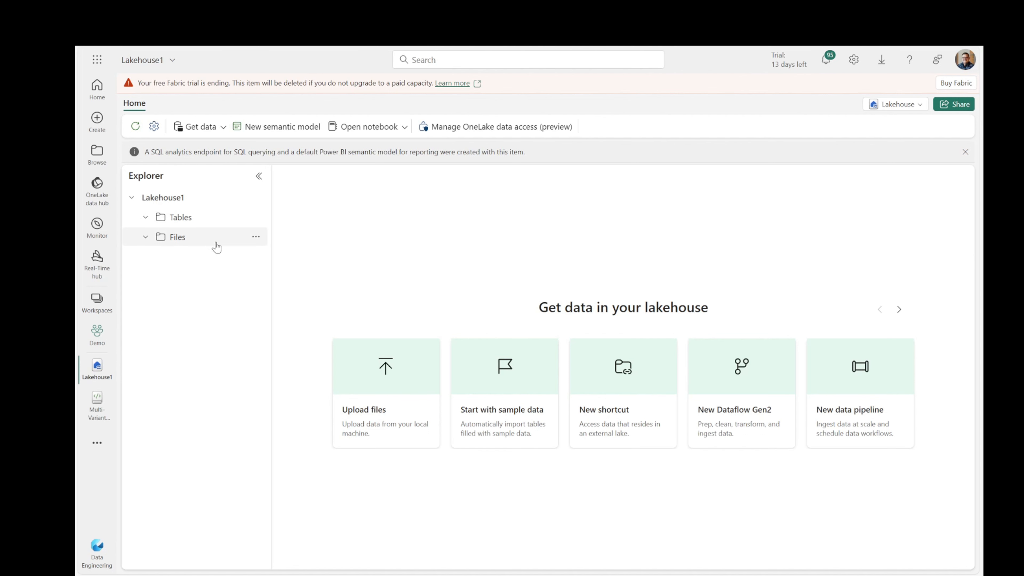
Open the Upload files pane for Lakehouse1's Files folder from its options menu.
click(256, 238)
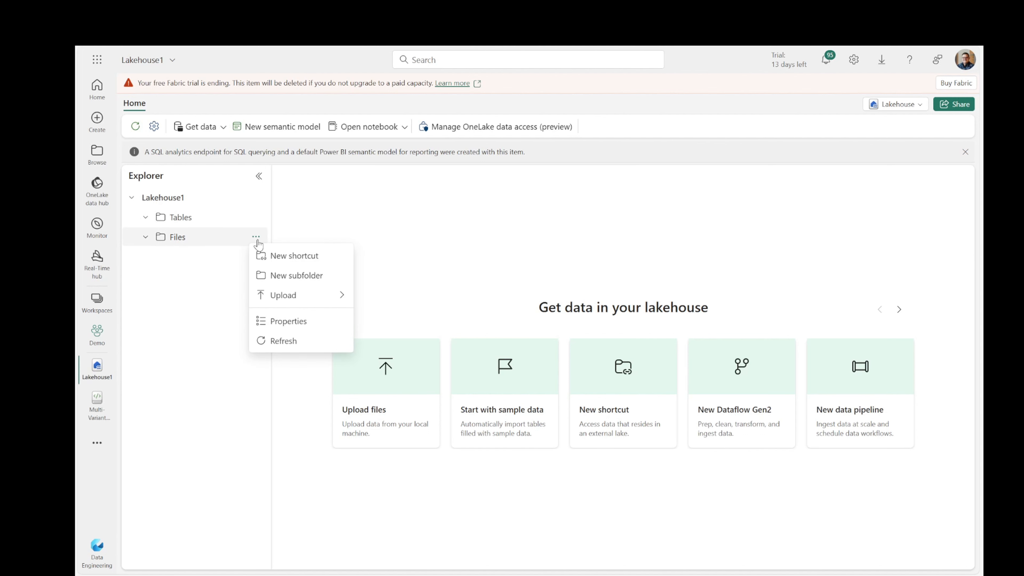
mouse_move(284, 301)
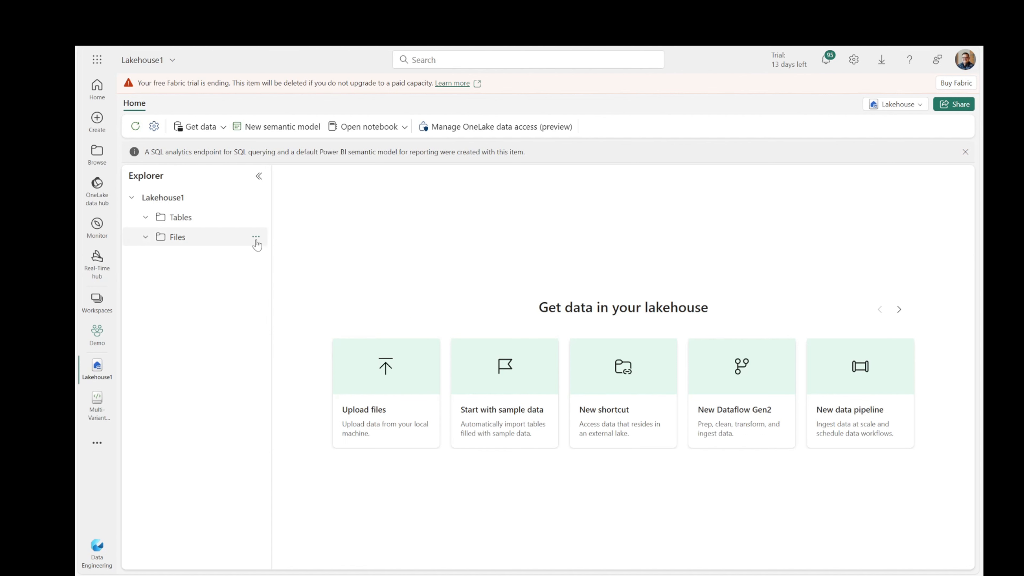
click(255, 242)
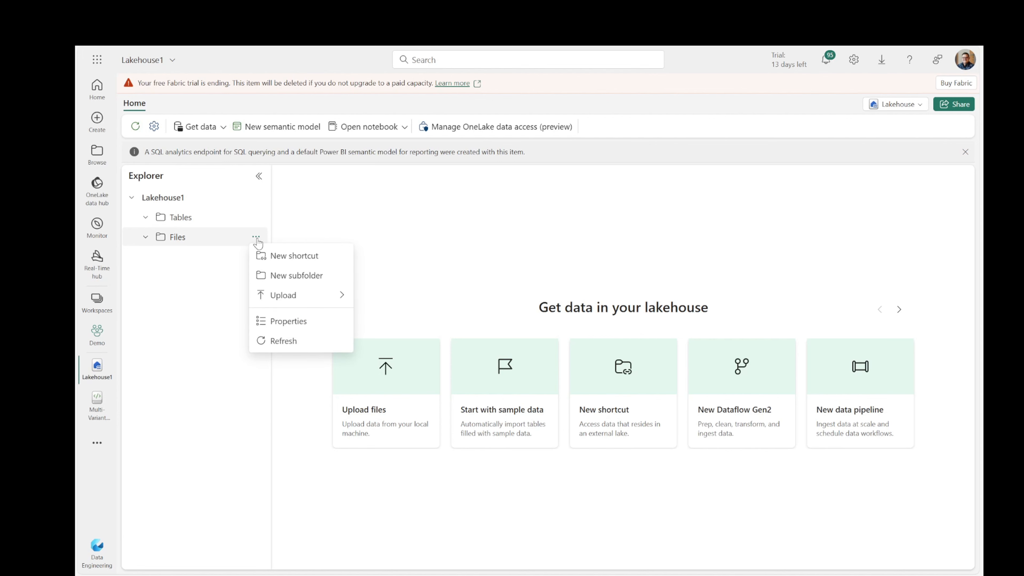
mouse_move(275, 302)
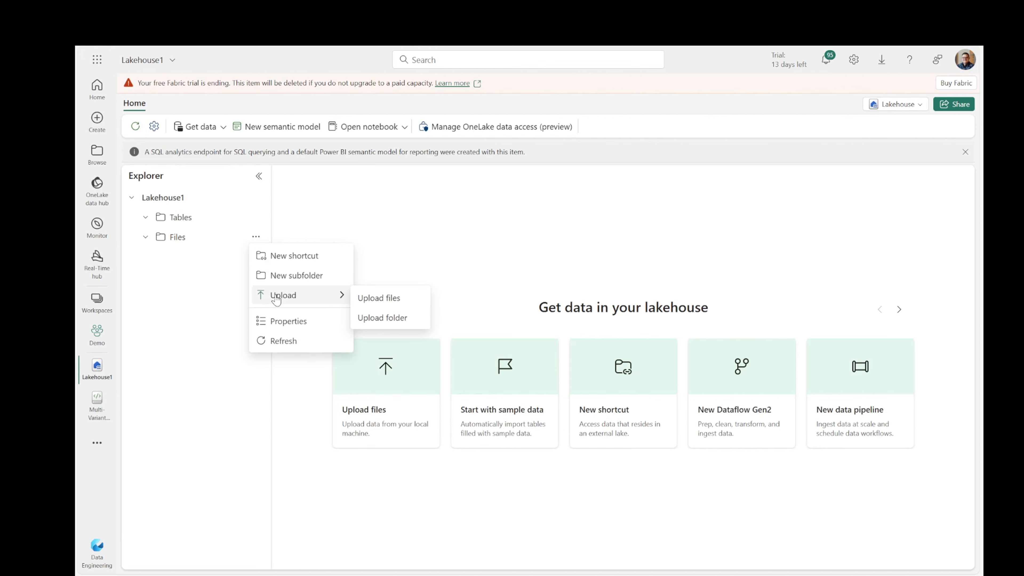
click(389, 302)
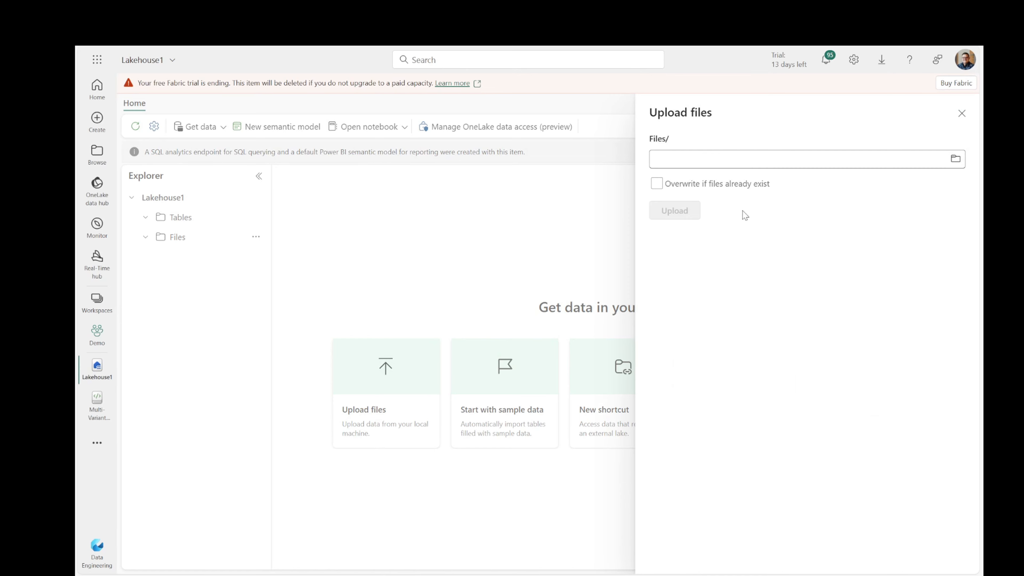
Choose sales.csv from the Downloads folder in the Open dialog as the file to upload.
click(956, 160)
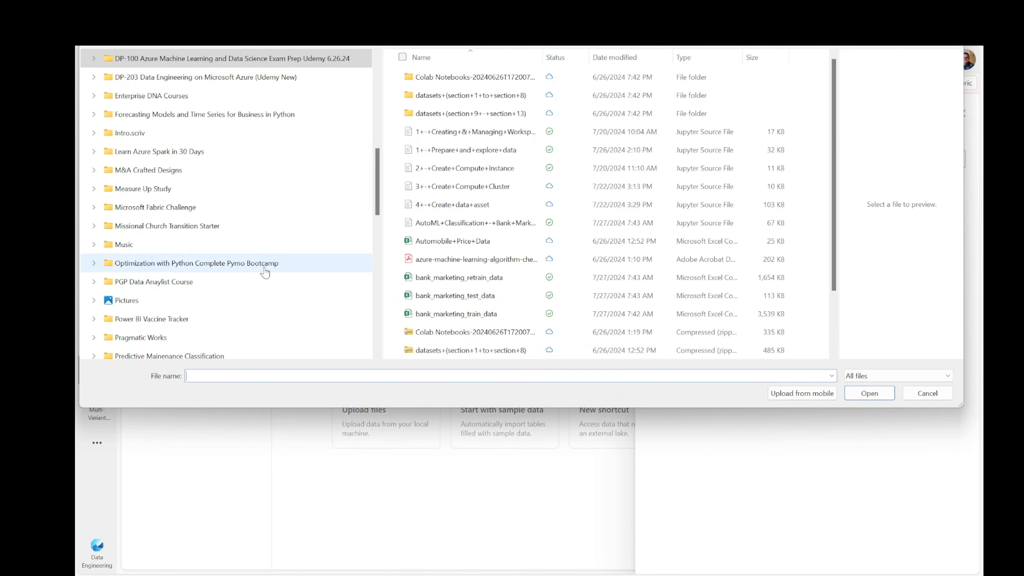
scroll(258, 258, up, 3)
scroll(189, 223, up, 3)
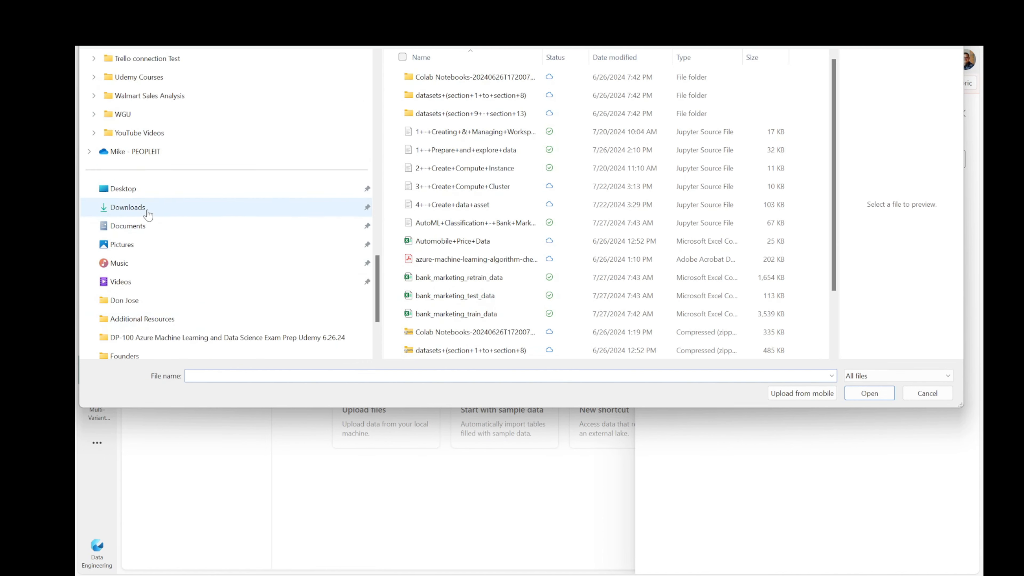
click(183, 207)
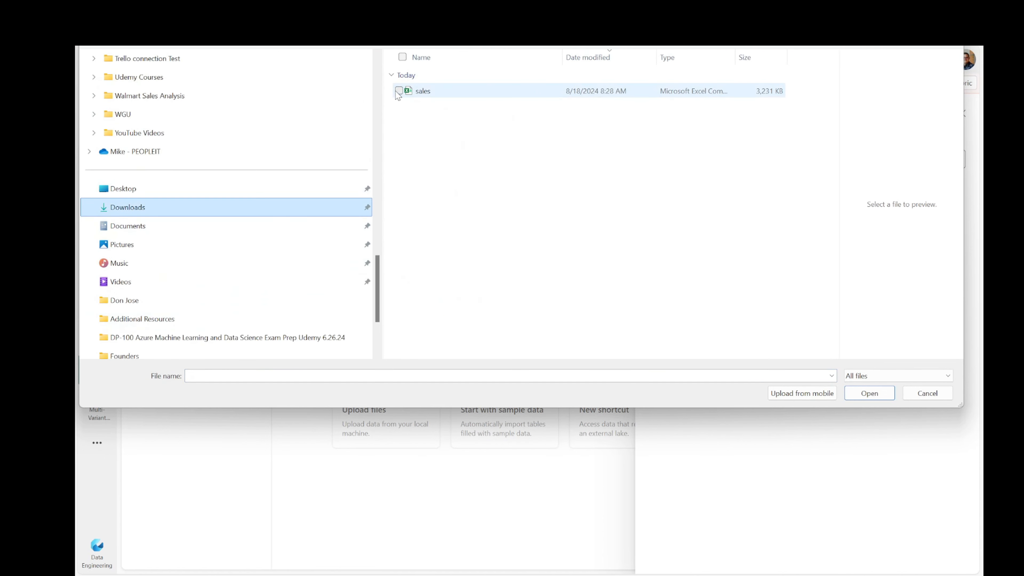
click(444, 92)
click(633, 232)
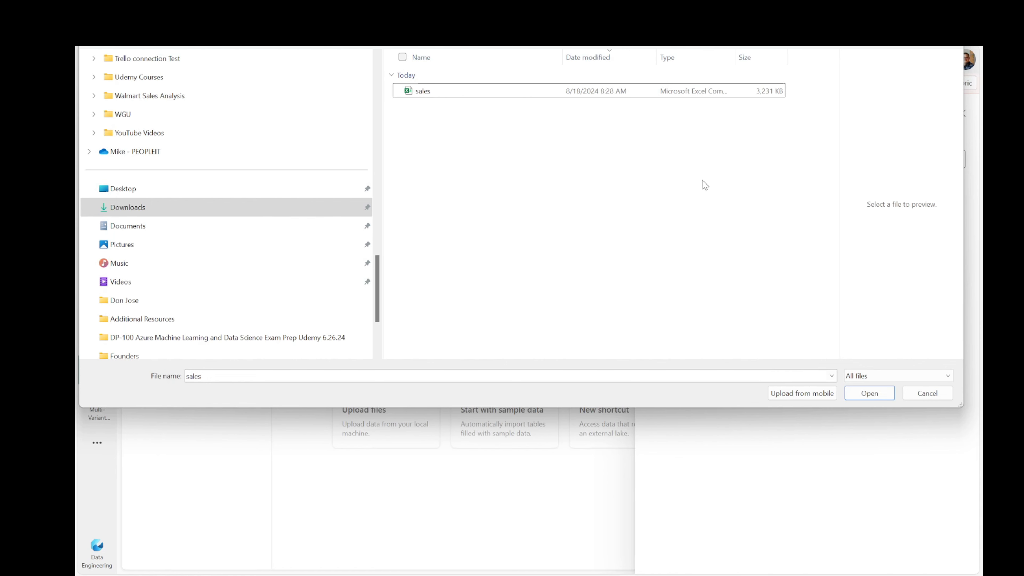
click(636, 96)
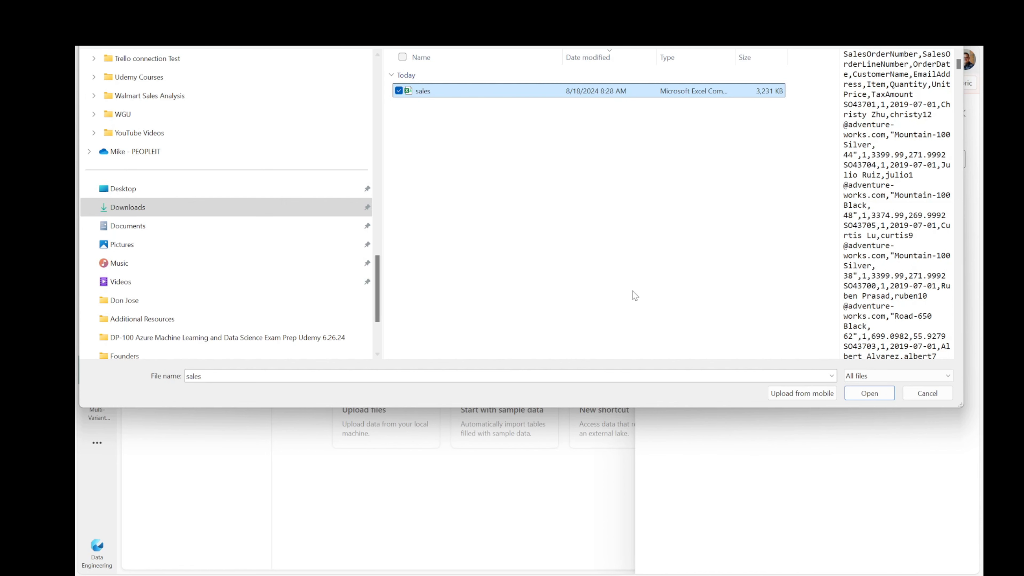
click(869, 394)
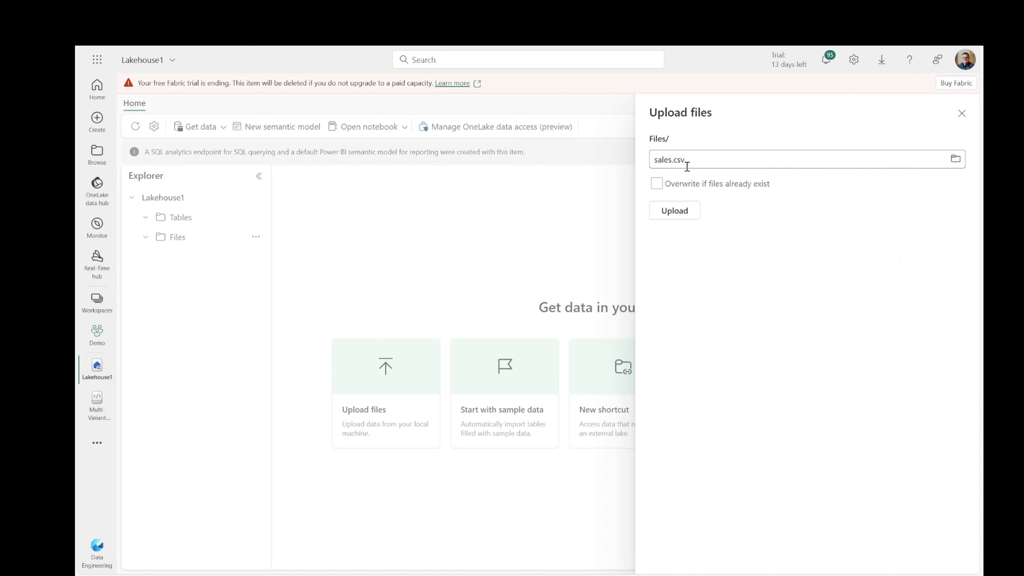
Upload sales.csv with Overwrite if files already exist enabled, then close the pane.
click(657, 186)
click(678, 217)
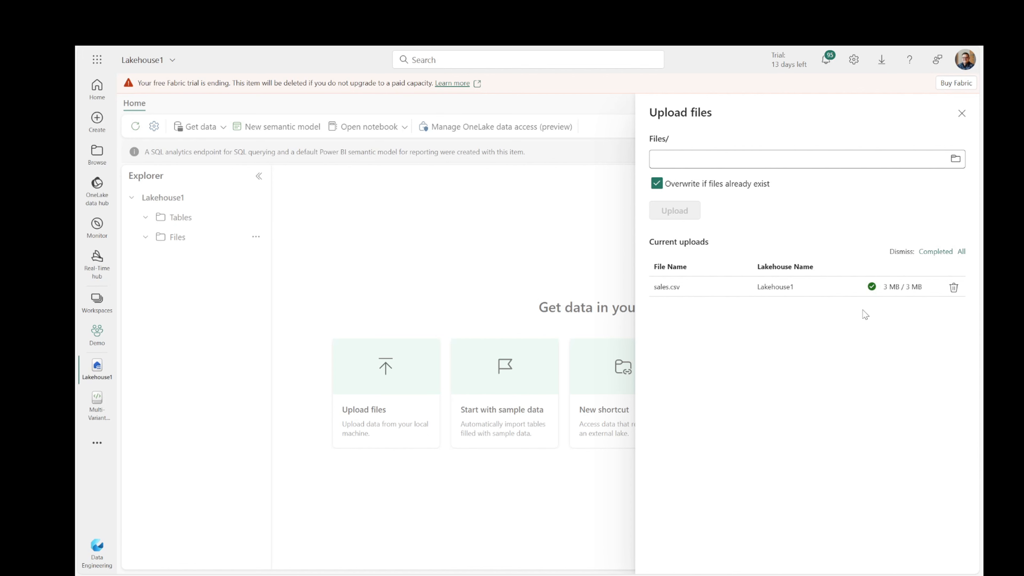
click(962, 113)
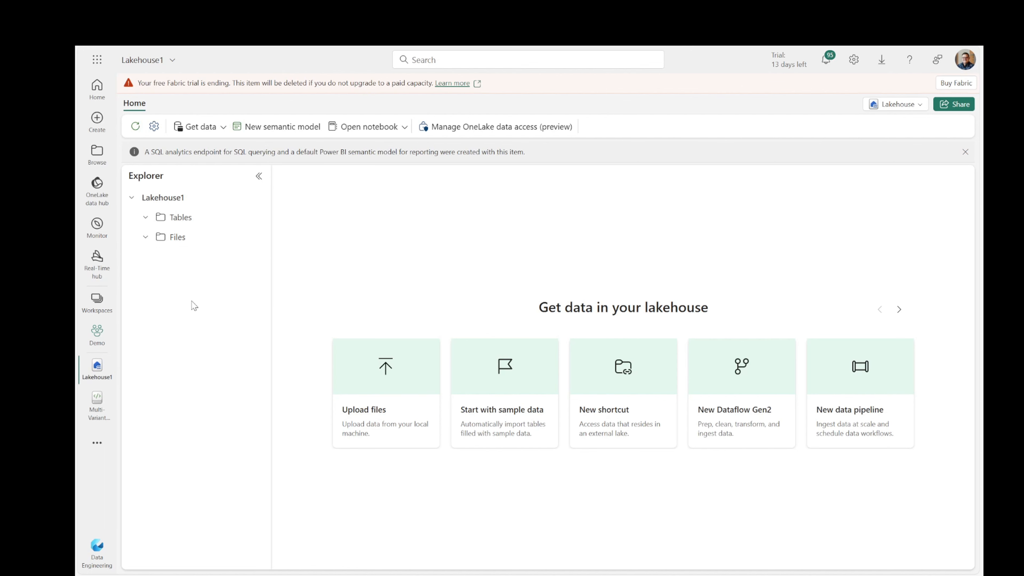
Zoom the page in twice, preview sales.csv in the Files folder, then return to the listing.
key(ctrl+plus)
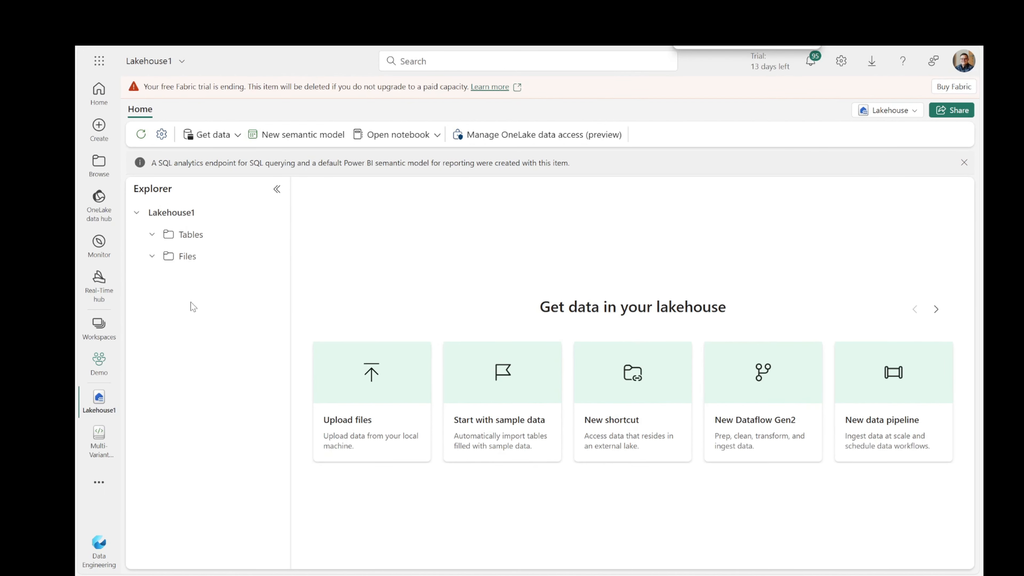
key(ctrl+plus)
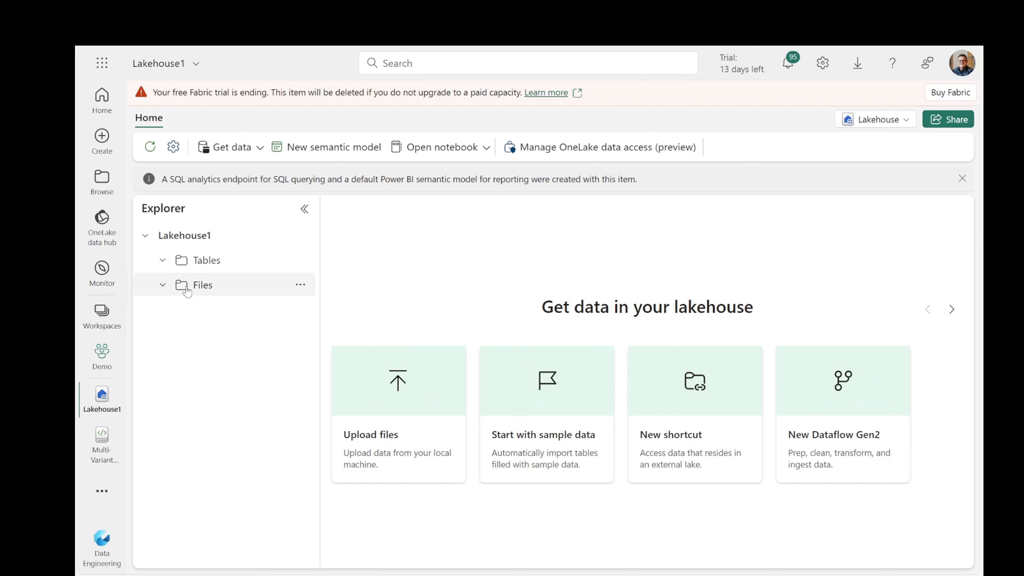
click(202, 287)
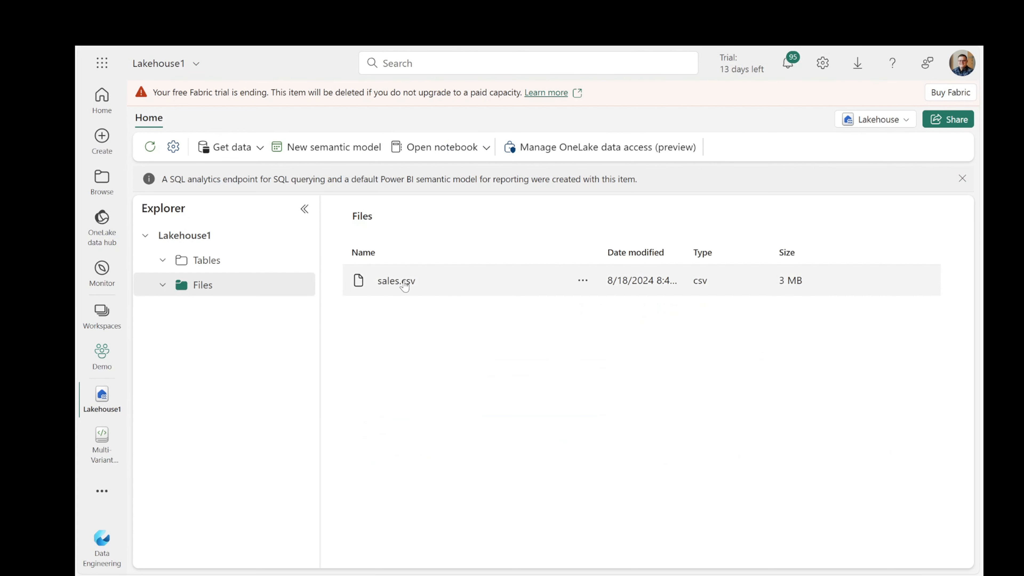
click(397, 281)
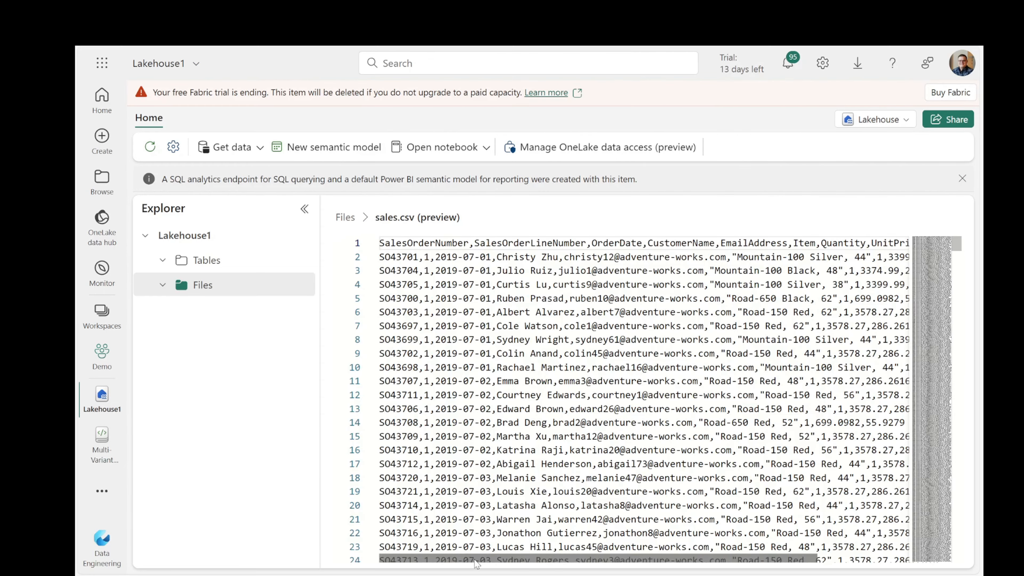
mouse_move(475, 558)
mouse_down()
mouse_move(512, 559)
mouse_move(469, 559)
mouse_up()
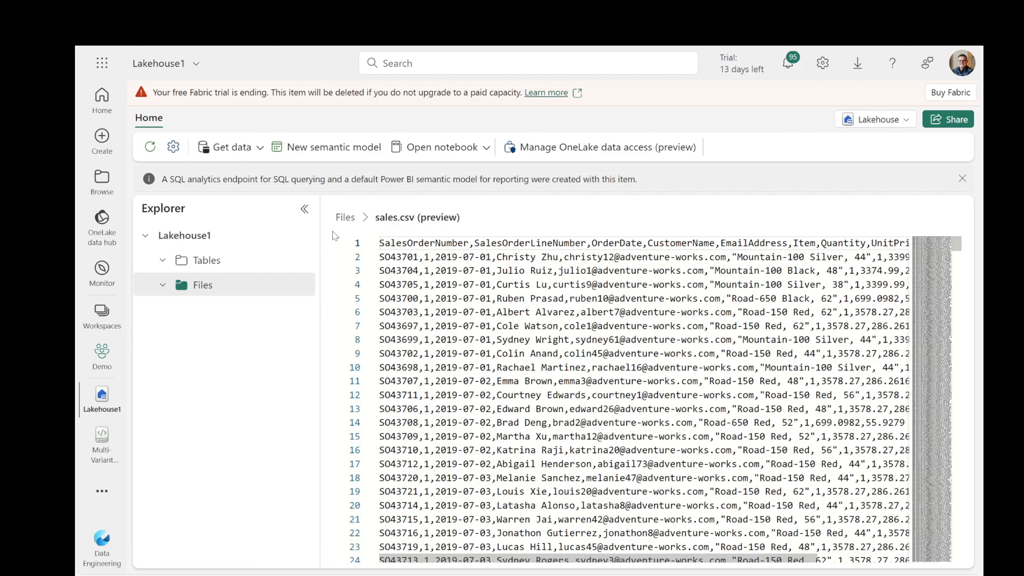
click(343, 220)
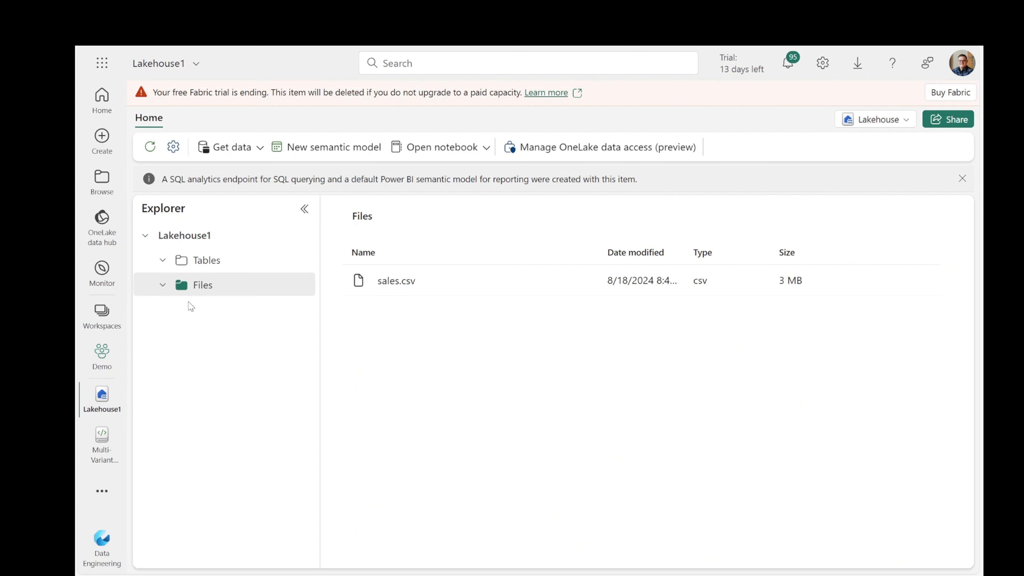
mouse_move(221, 288)
mouse_move(468, 296)
click(583, 281)
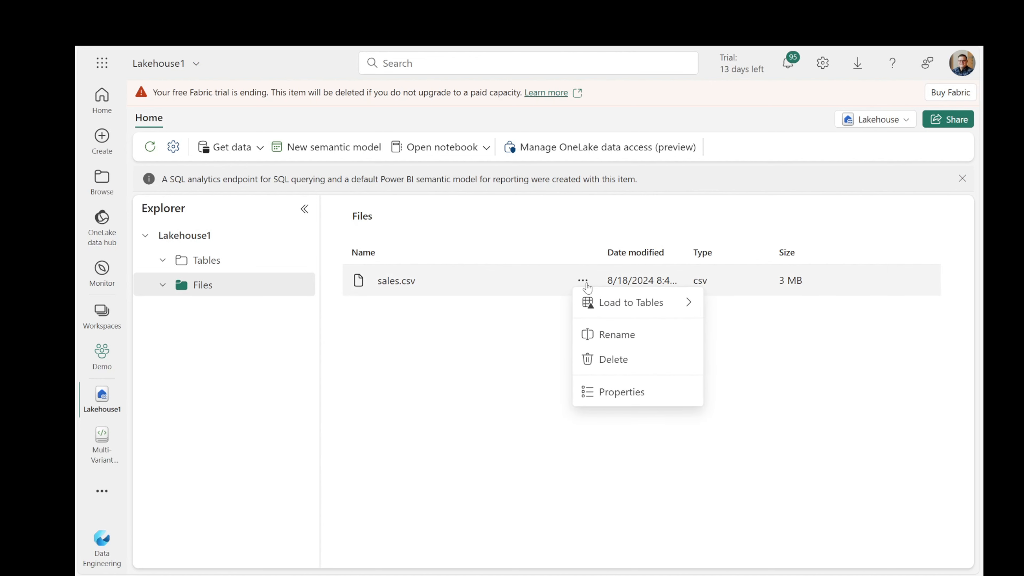
mouse_move(614, 308)
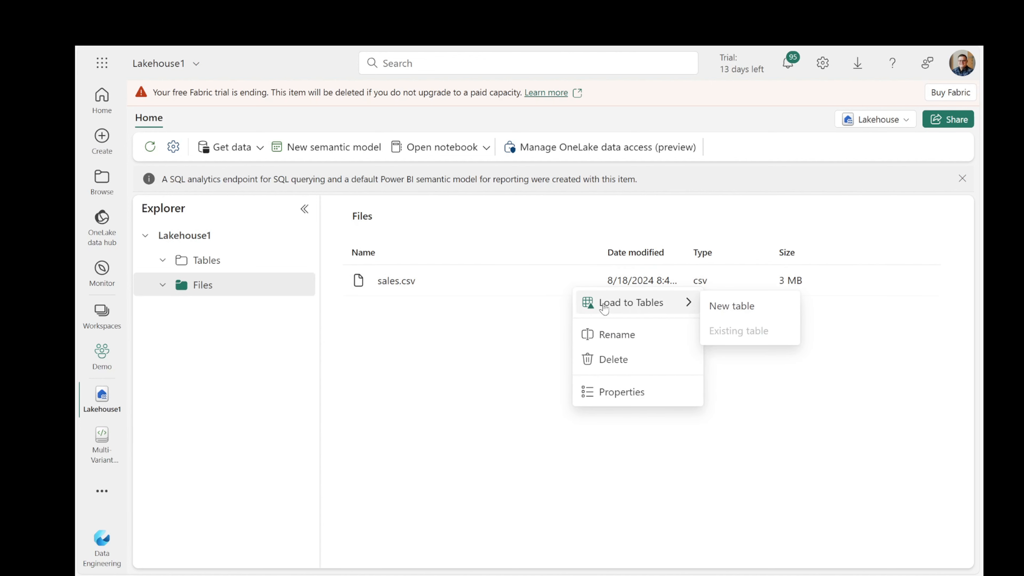
click(609, 391)
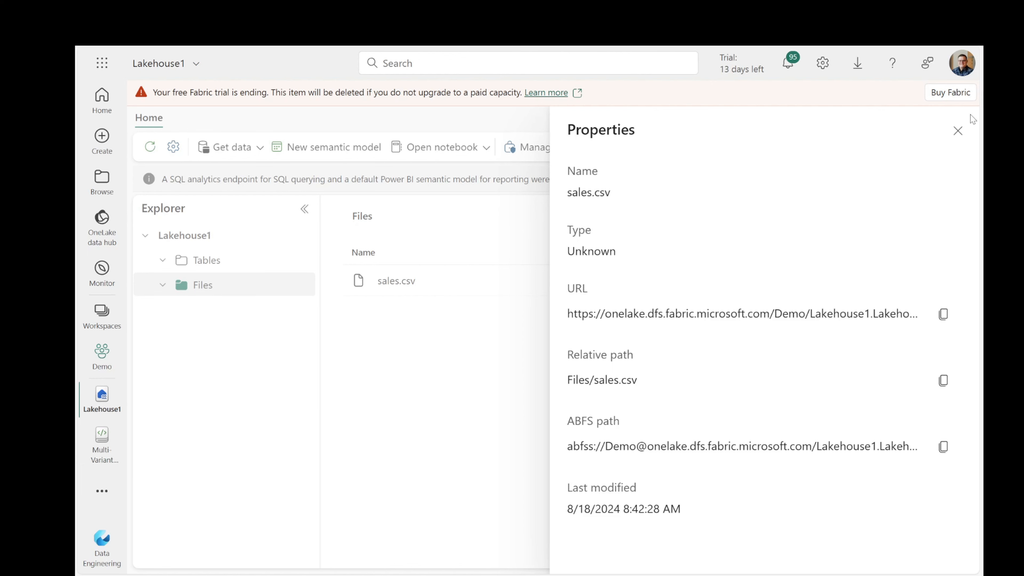
click(958, 130)
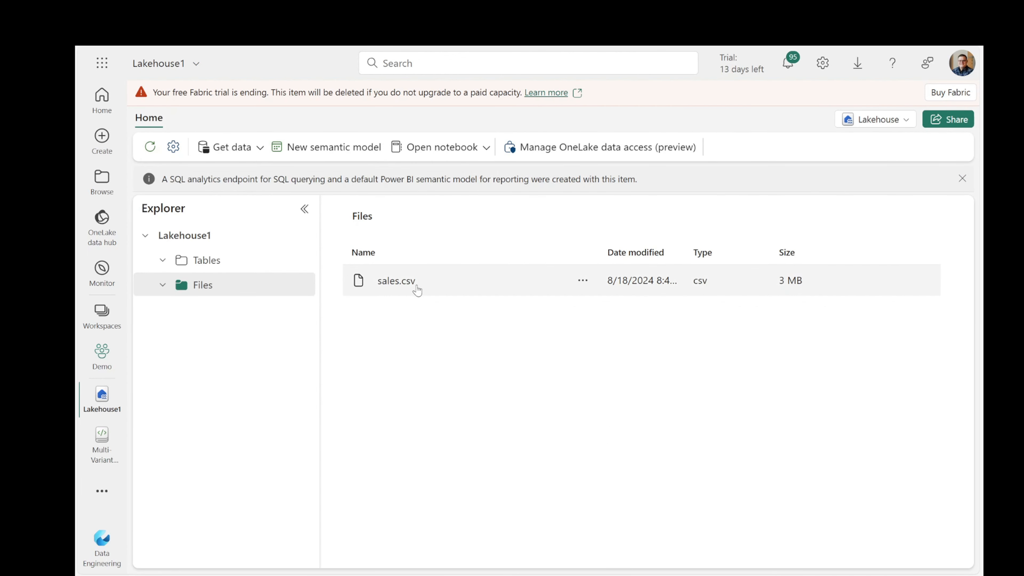
click(585, 283)
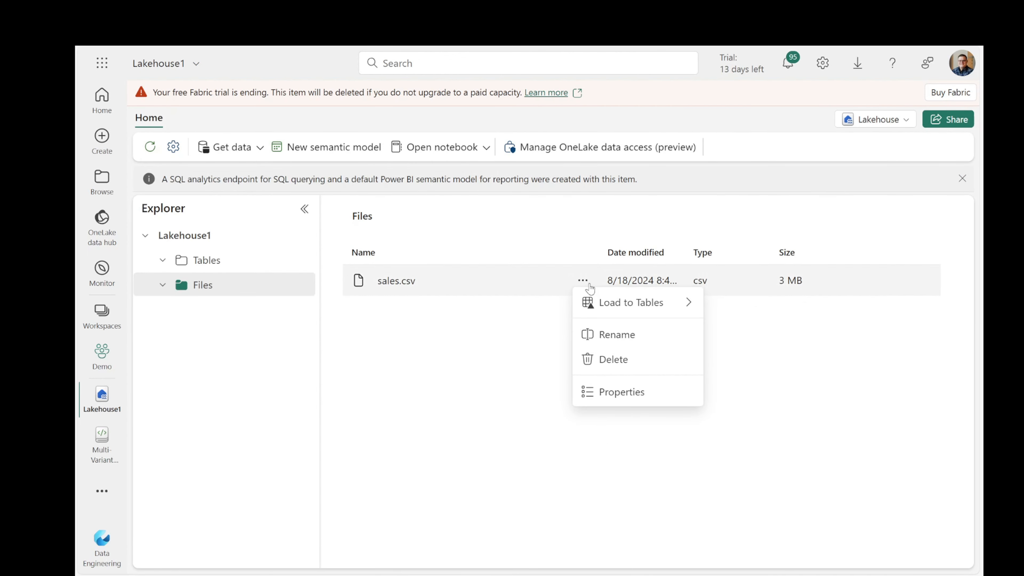
click(645, 401)
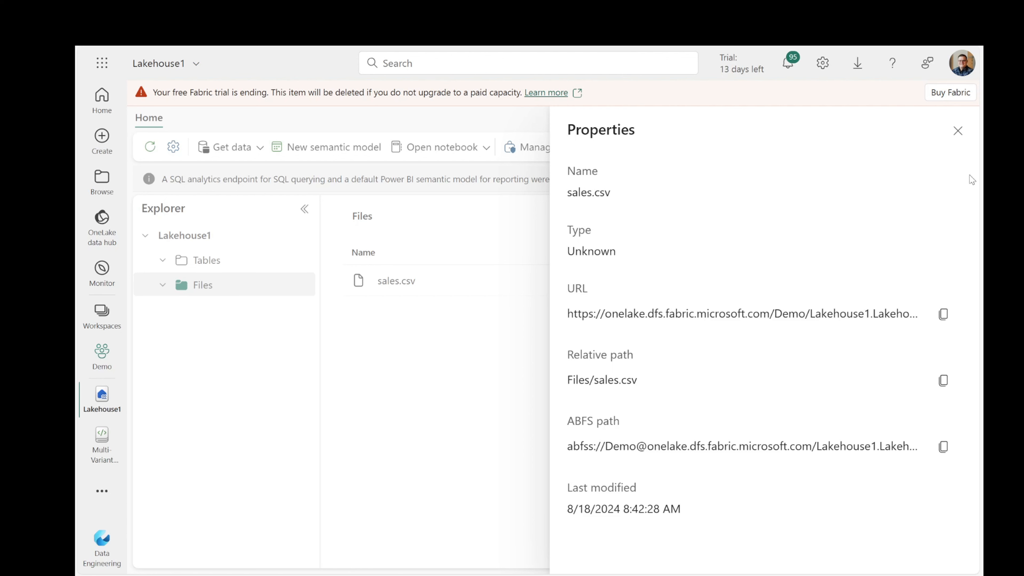
click(957, 130)
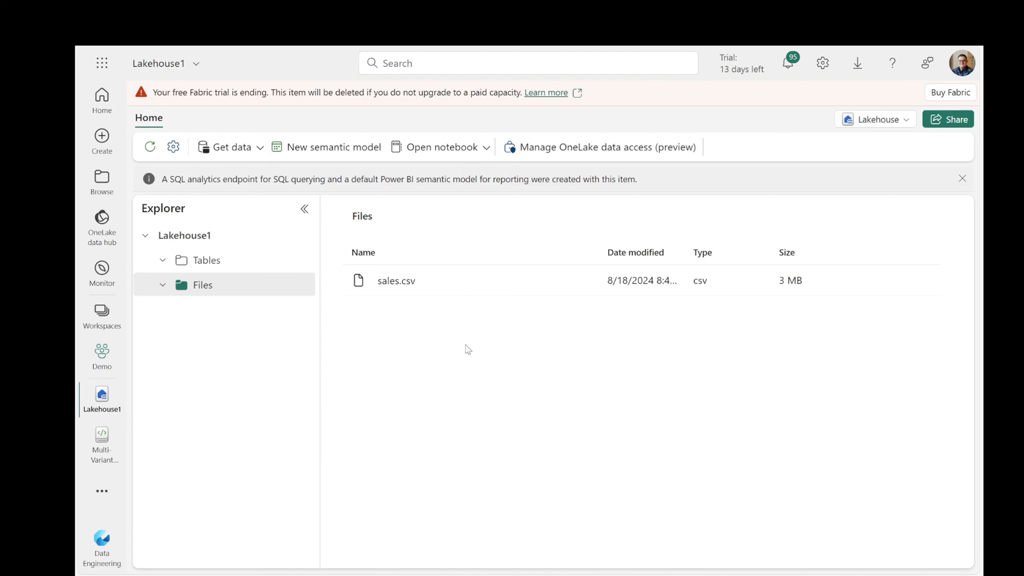
Load sales.csv via Load to Tables > New table, naming the table 'Sales'.
click(583, 282)
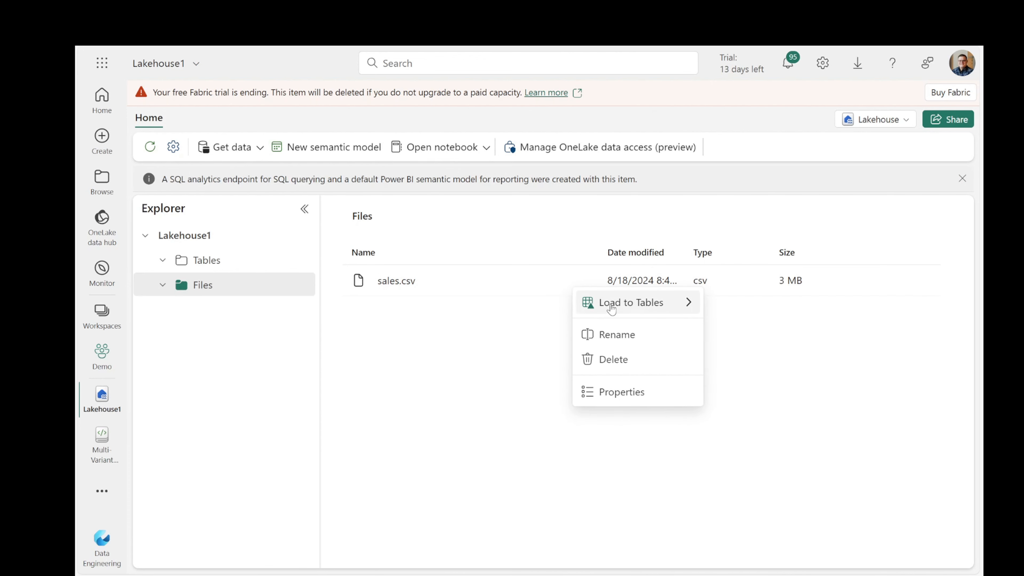
mouse_move(596, 302)
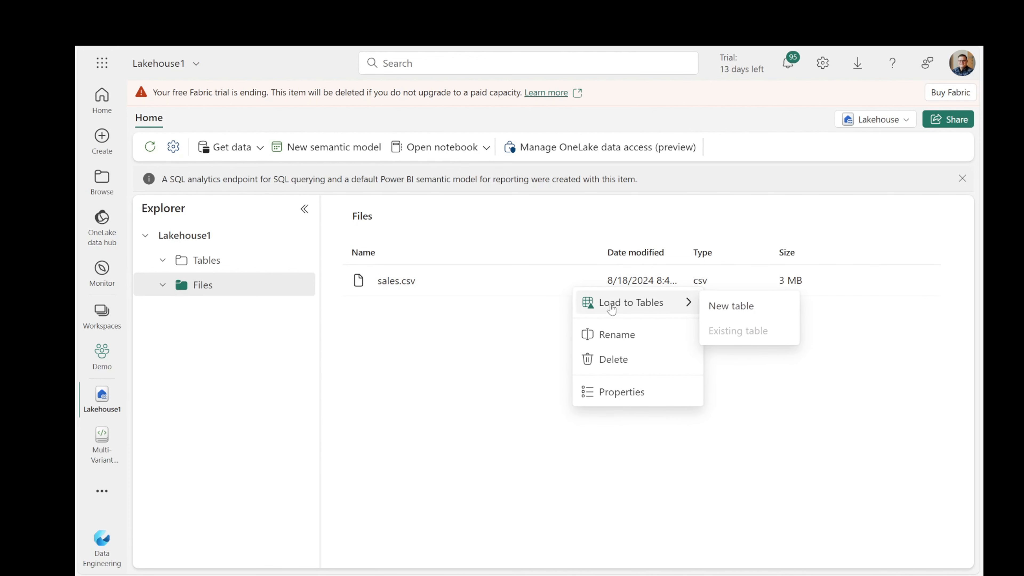
click(731, 306)
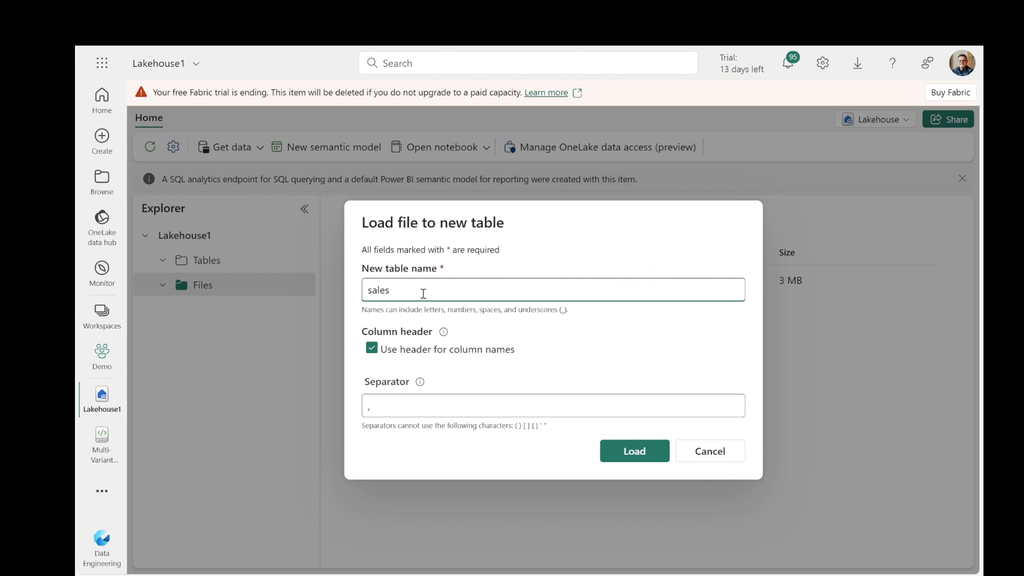
drag(399, 295, 364, 291)
text(Sales)
click(645, 455)
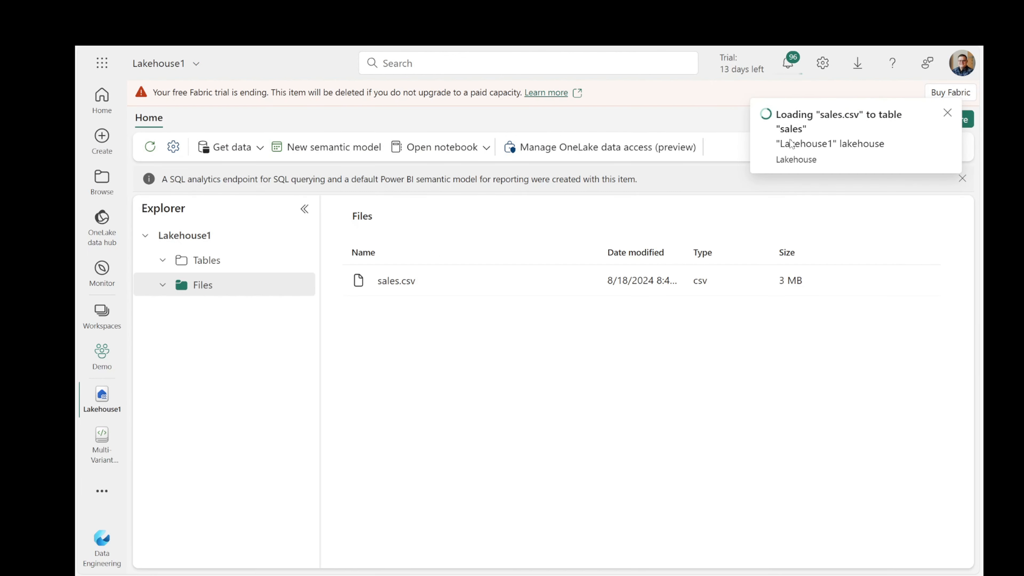
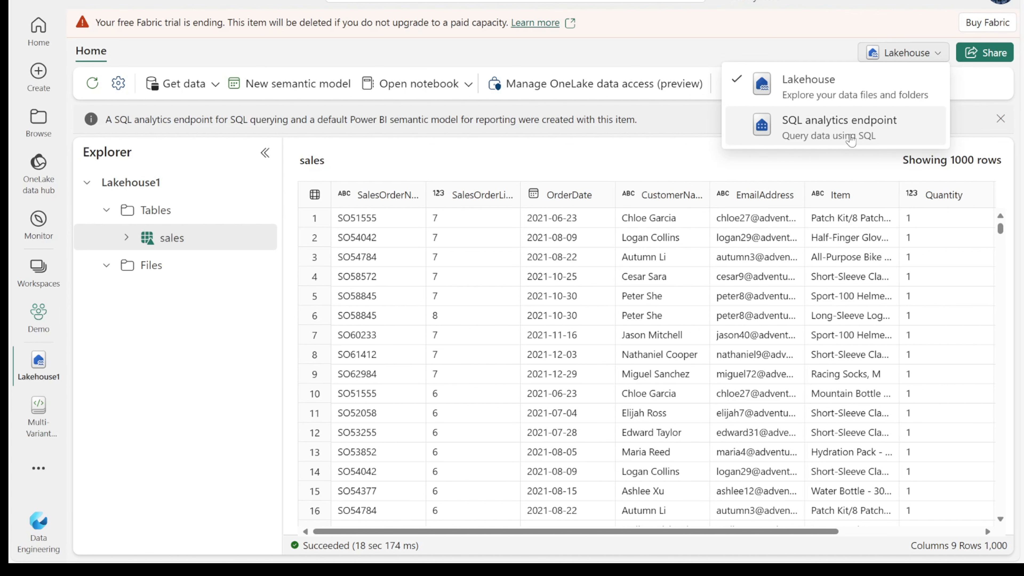
Switch Lakehouse1 to its SQL analytics endpoint and sort the sales preview by SalesOrderLineNumber.
click(848, 137)
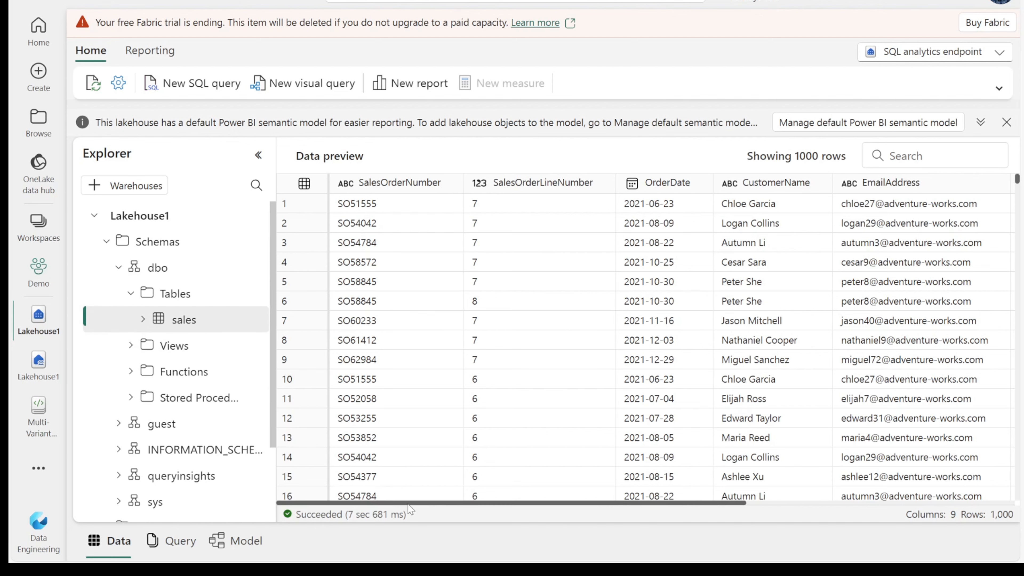
drag(411, 503, 383, 516)
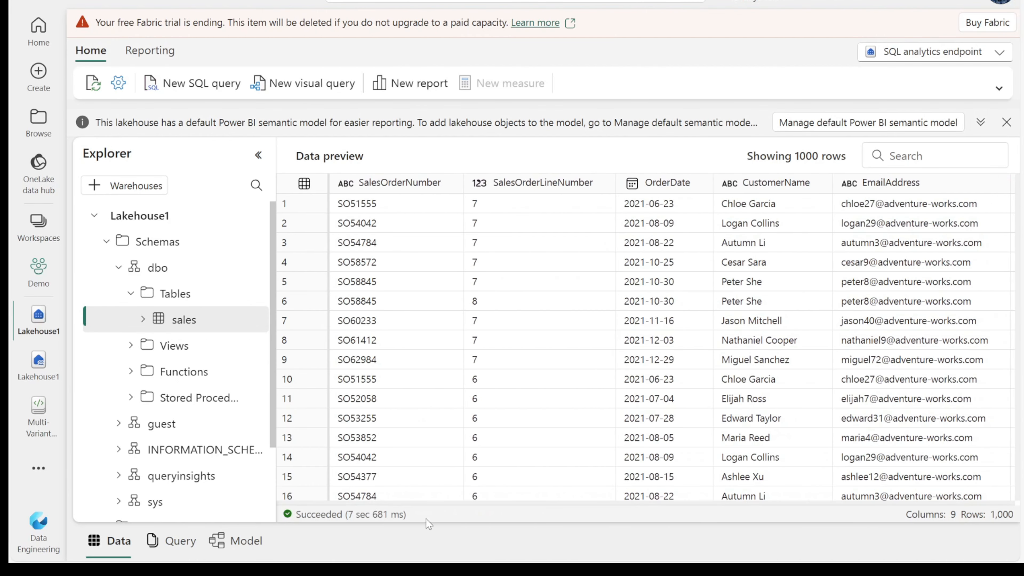
click(502, 198)
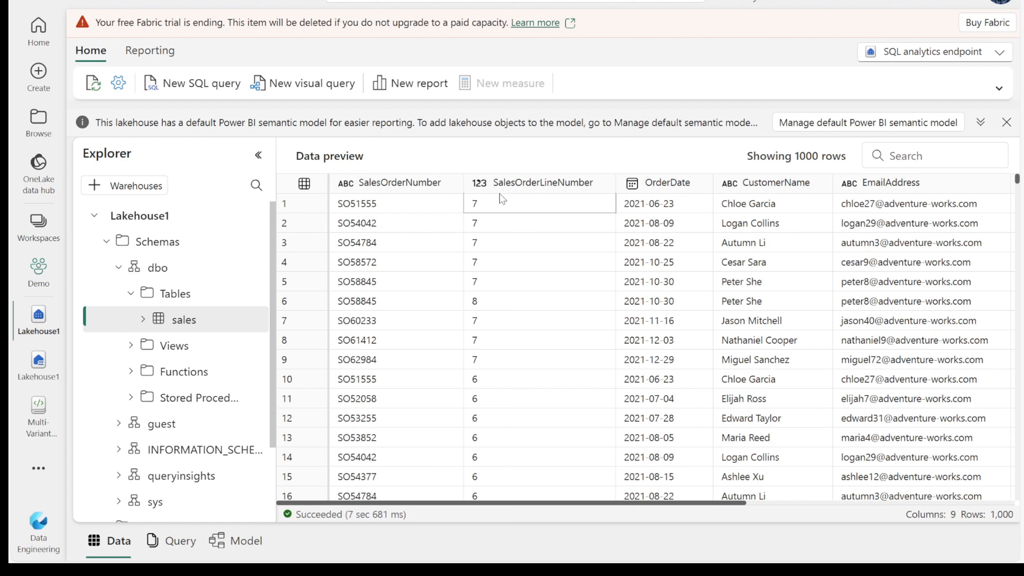
click(510, 191)
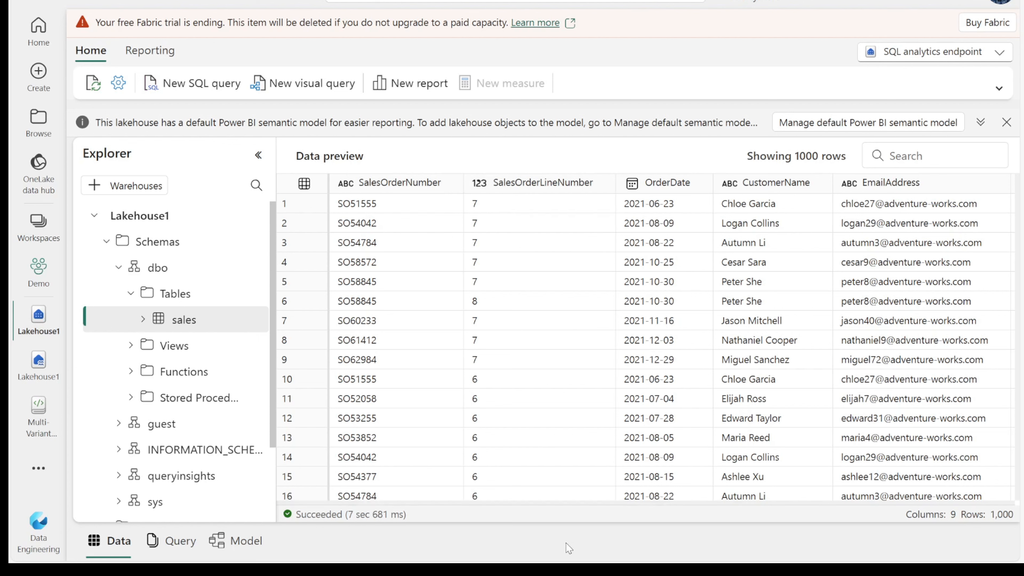
Scroll the sales preview horizontally to inspect all nine columns.
click(544, 499)
drag(545, 504, 782, 532)
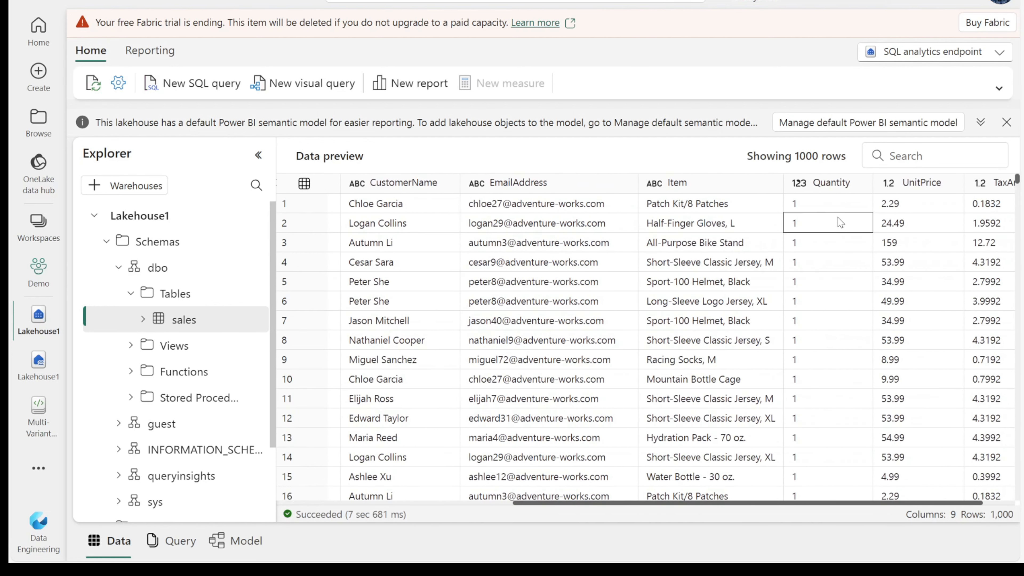
click(766, 458)
drag(744, 504, 506, 497)
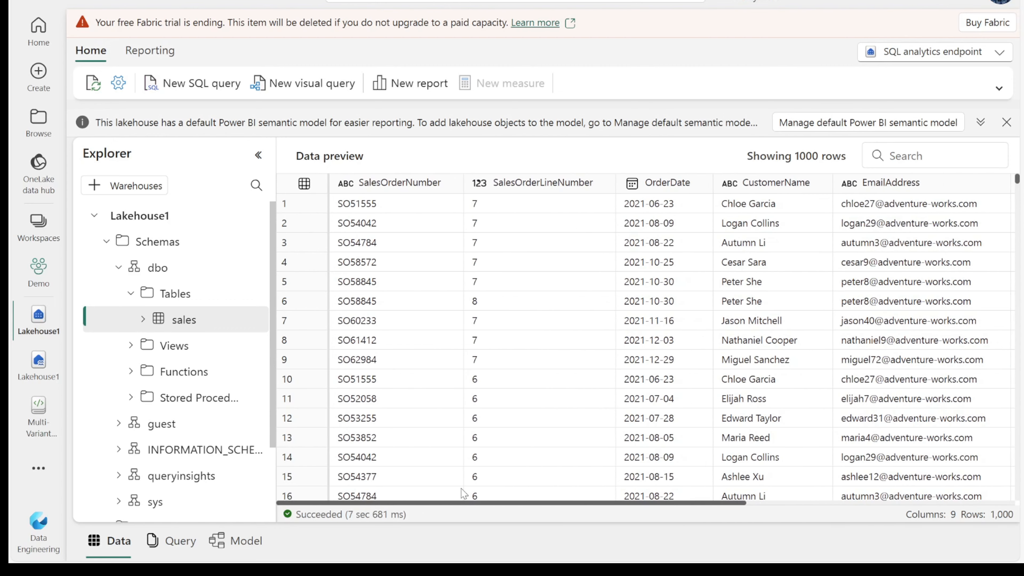
click(478, 494)
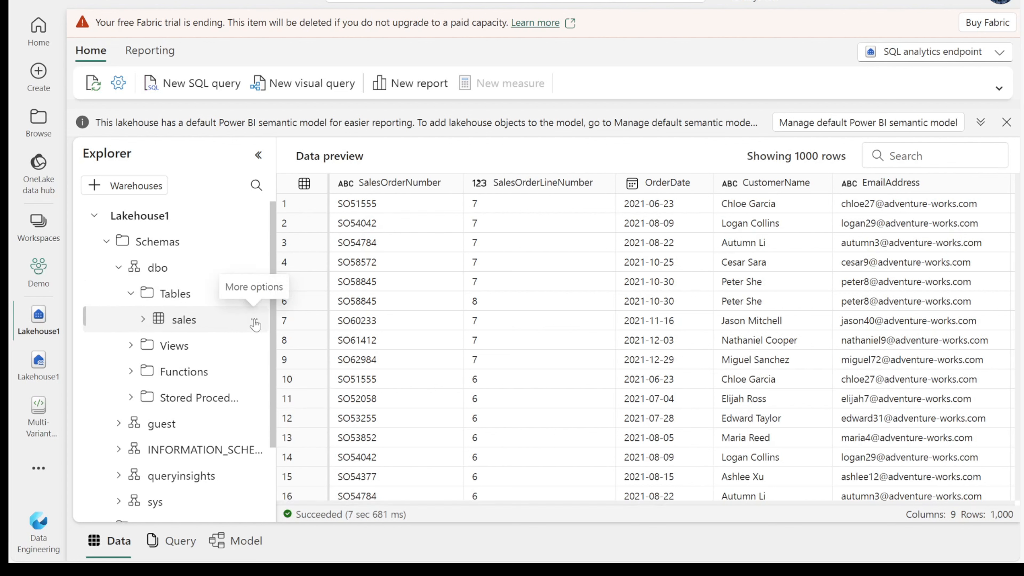
Generate a SELECT TOP 100 query on the sales table, enlarge the editor, and run it.
click(254, 323)
mouse_move(282, 339)
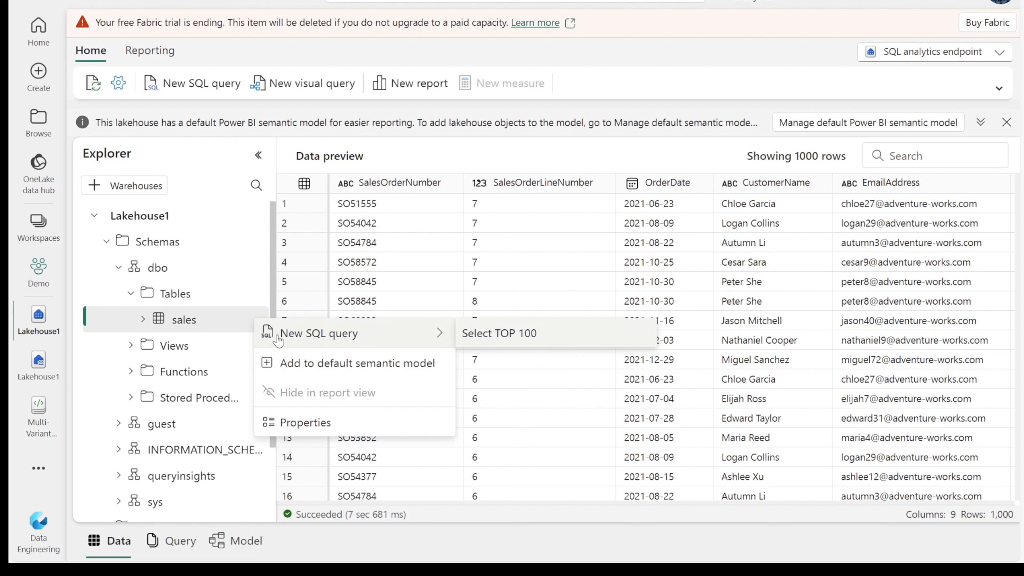
click(500, 333)
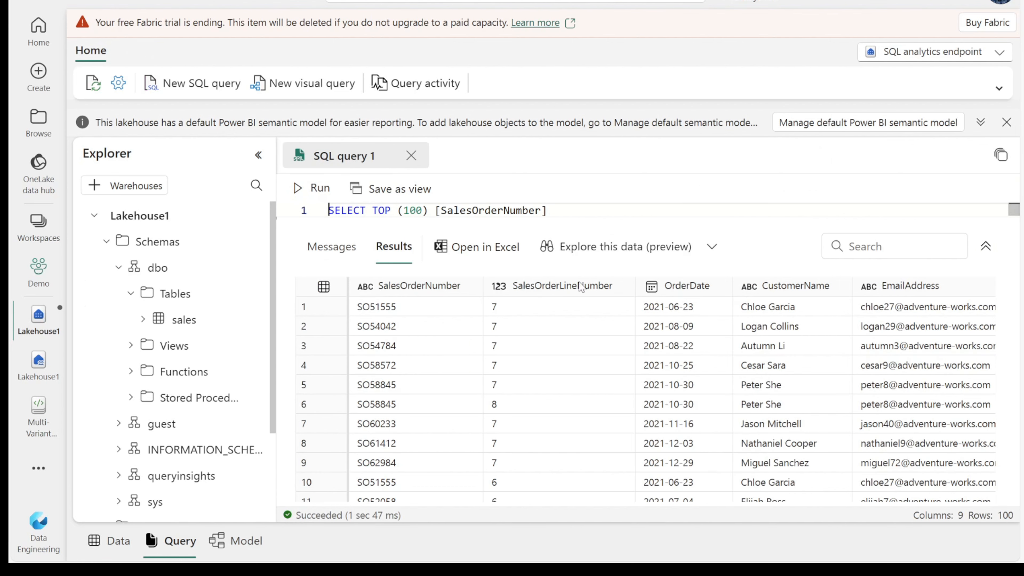
key(ctrl+minus)
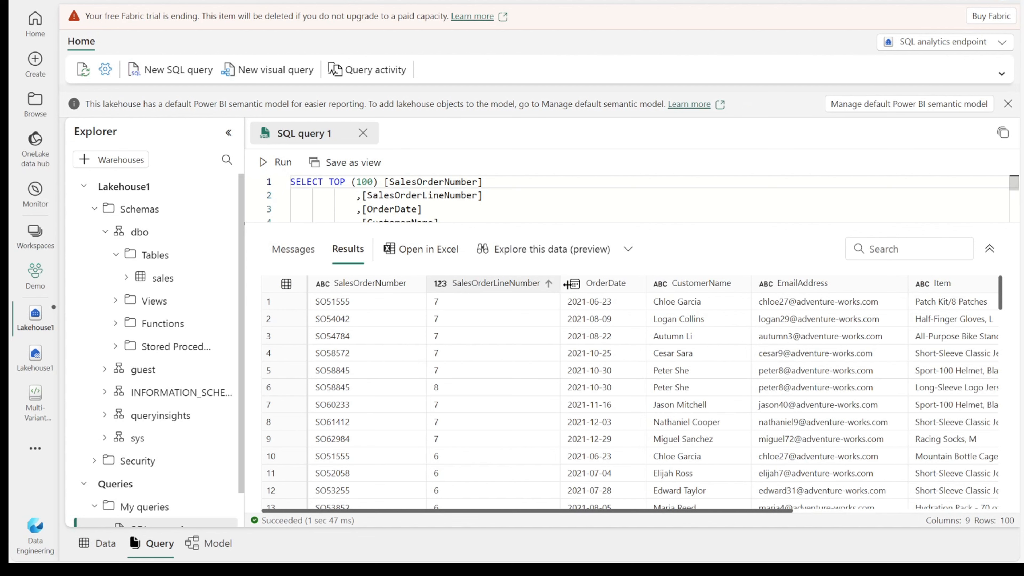
drag(642, 225, 654, 343)
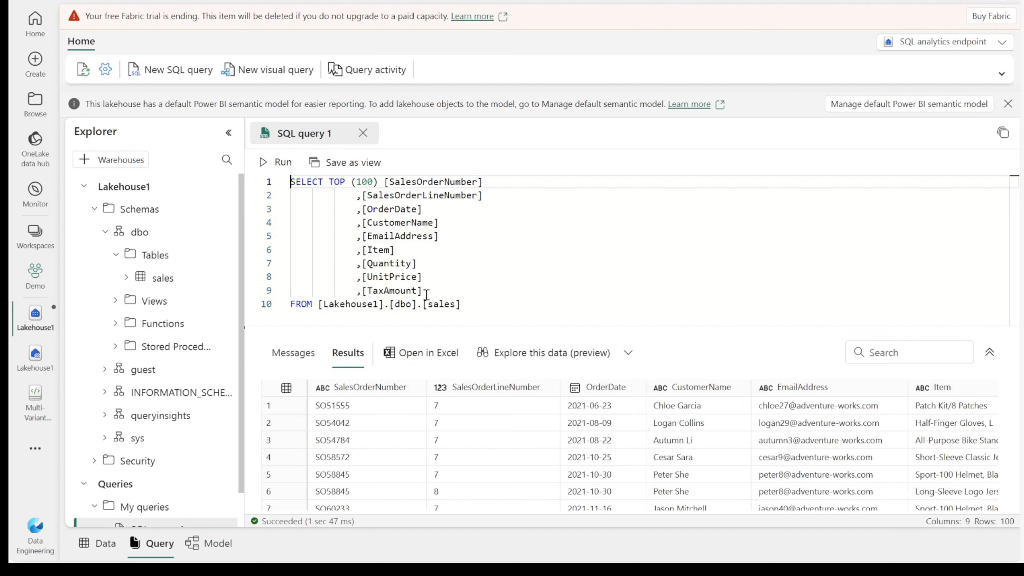
key(ctrl+Return)
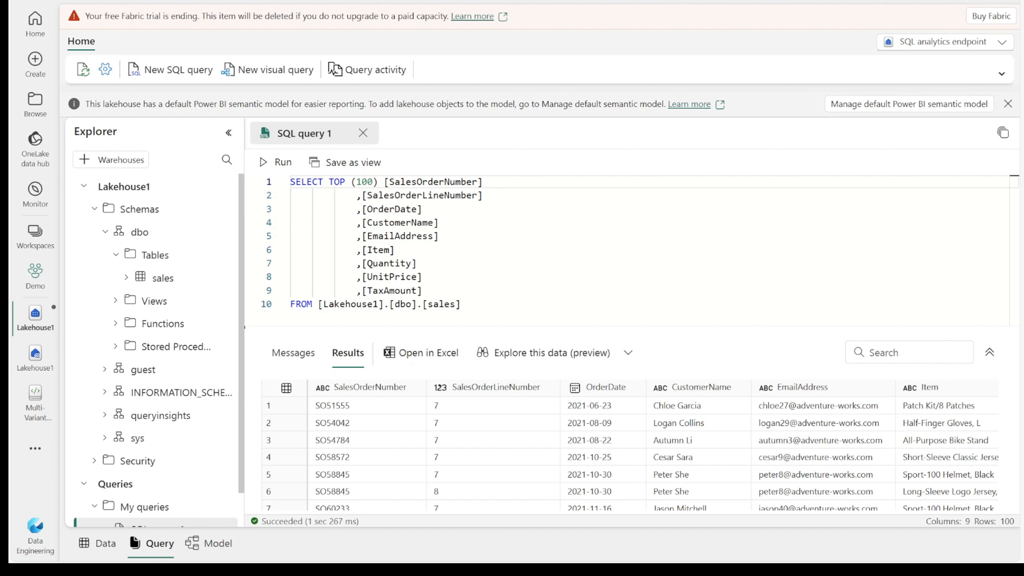
Build Visual query 1 from the sales table and discard the unsaved SQL query 1.
click(272, 73)
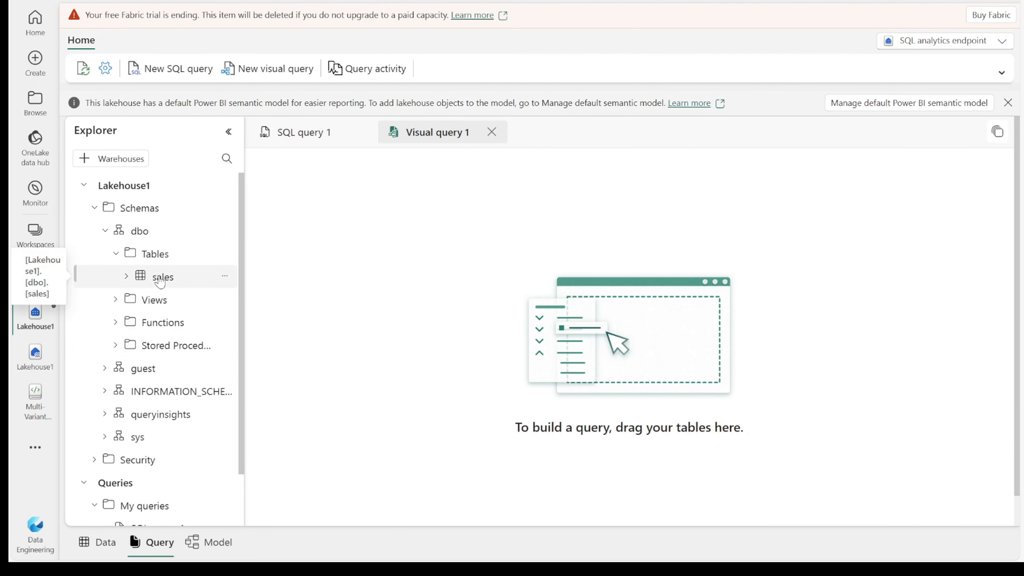
drag(160, 283, 494, 329)
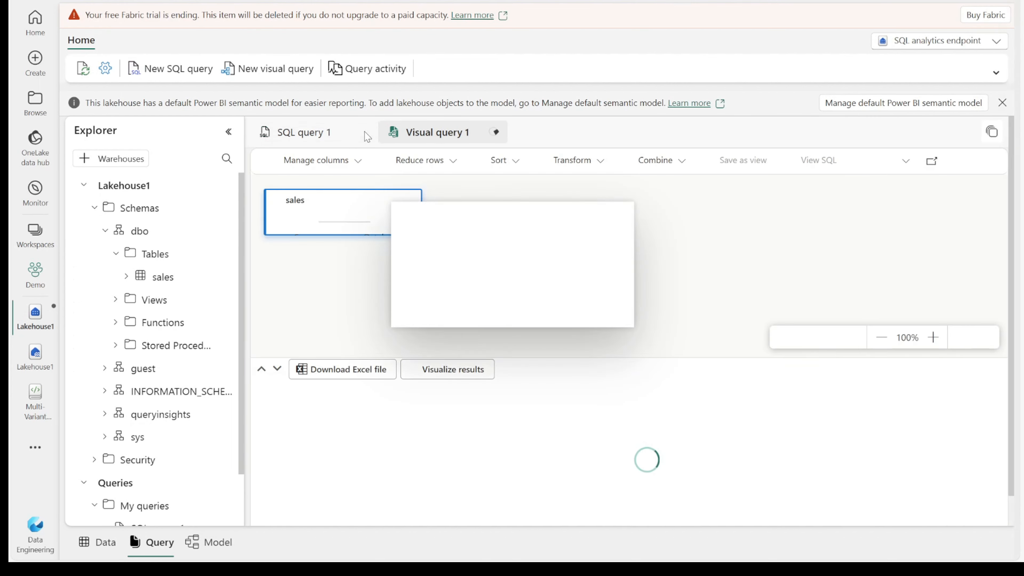
click(362, 132)
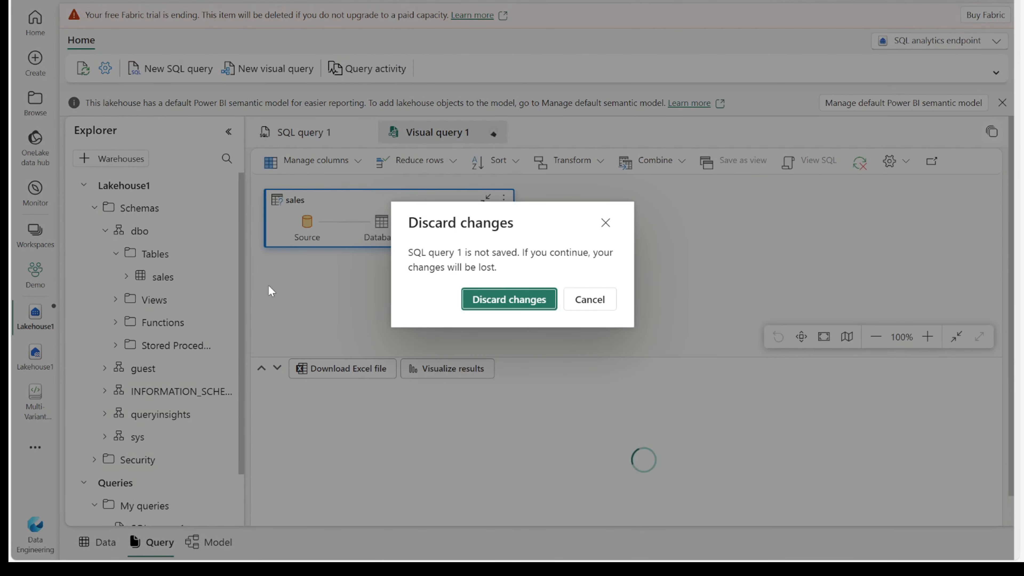
click(509, 300)
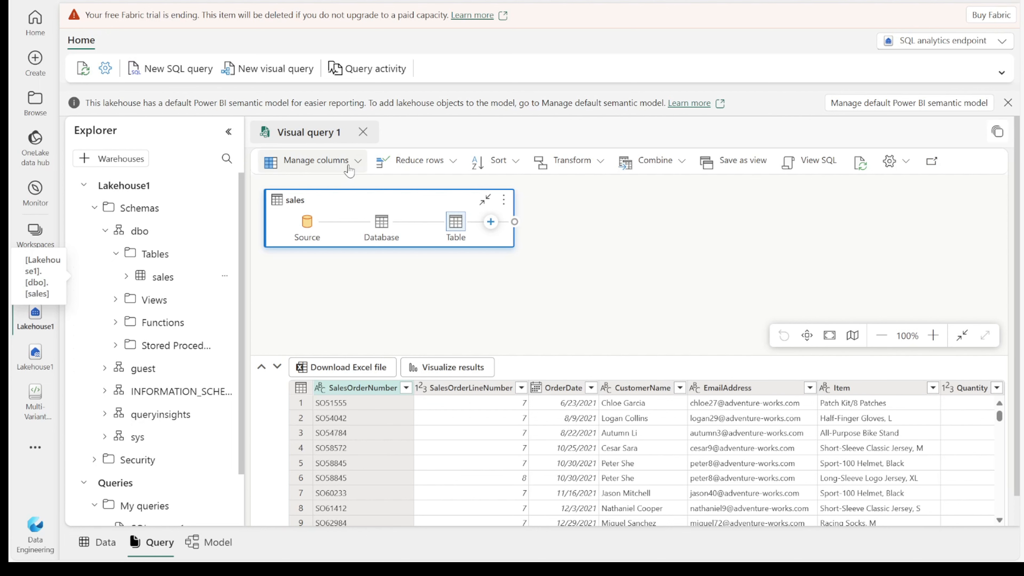
Reduce Visual query 1 to only the SalesOrderNumber and SalesOrderLineNumber columns.
click(357, 164)
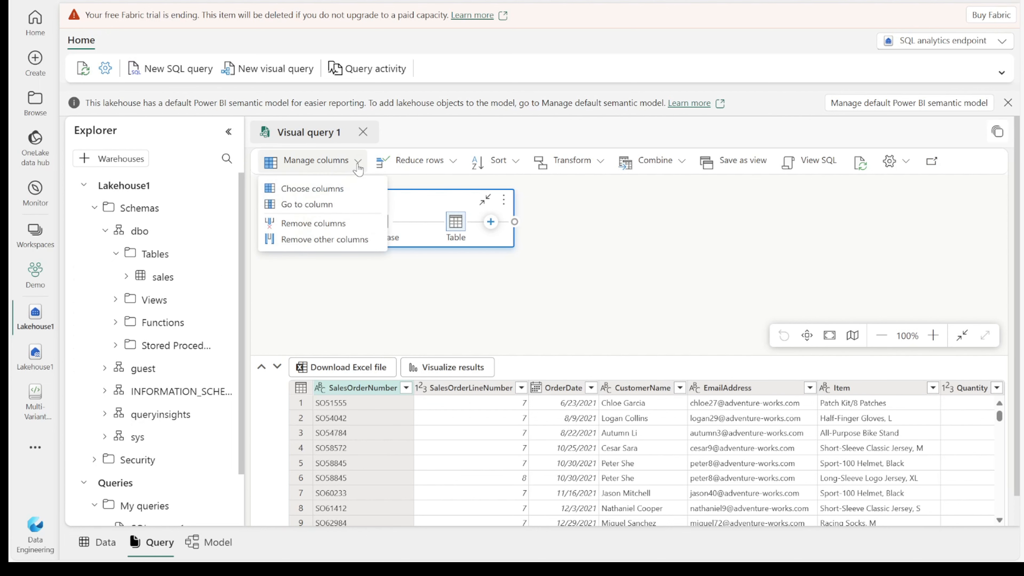
click(331, 192)
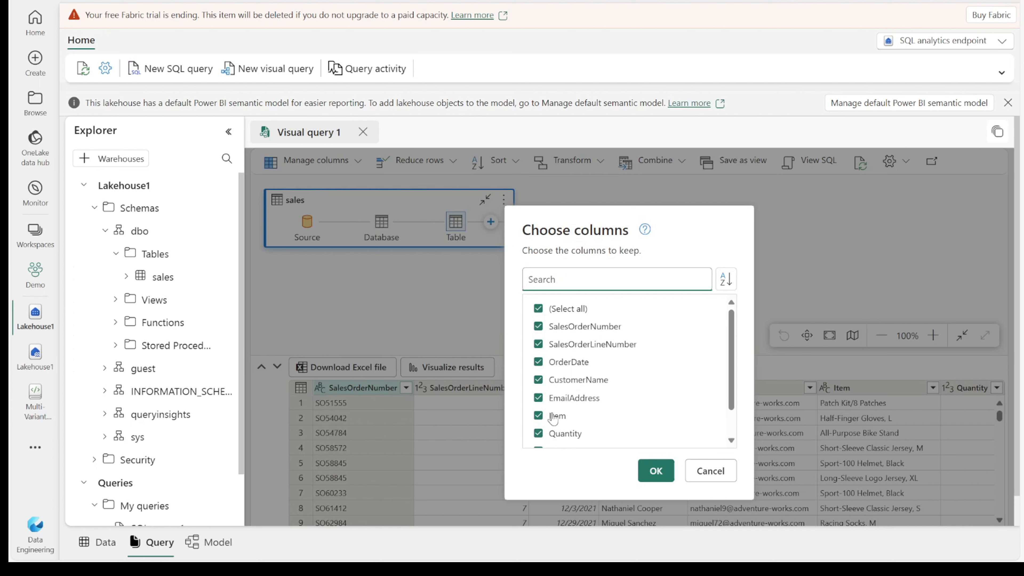
click(541, 311)
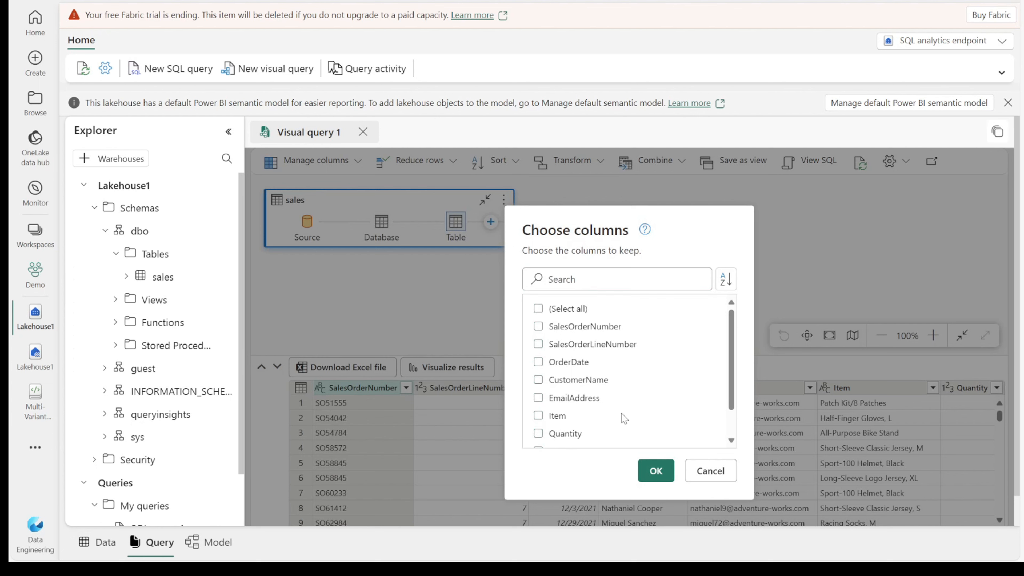
click(538, 327)
click(656, 470)
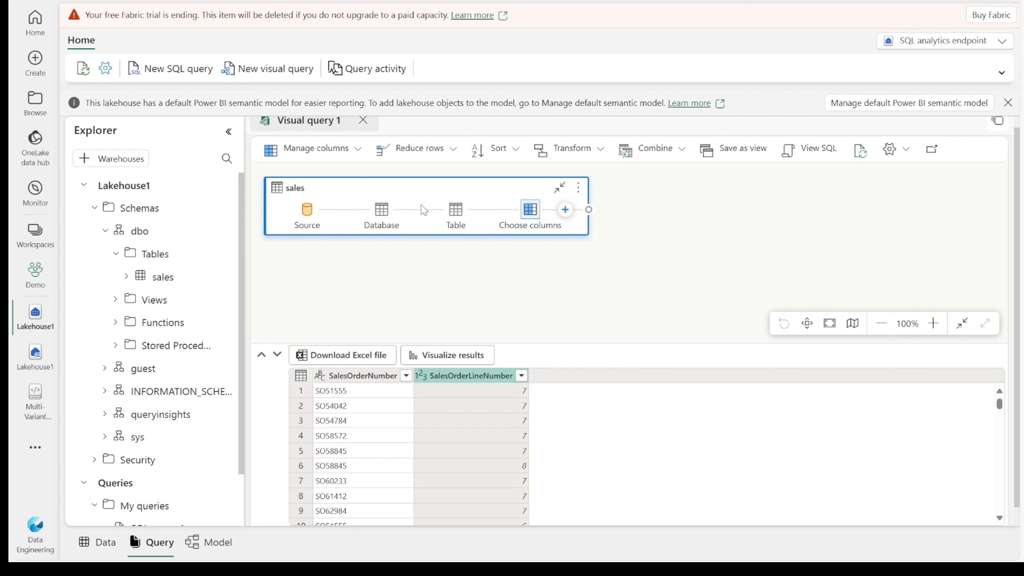
click(601, 150)
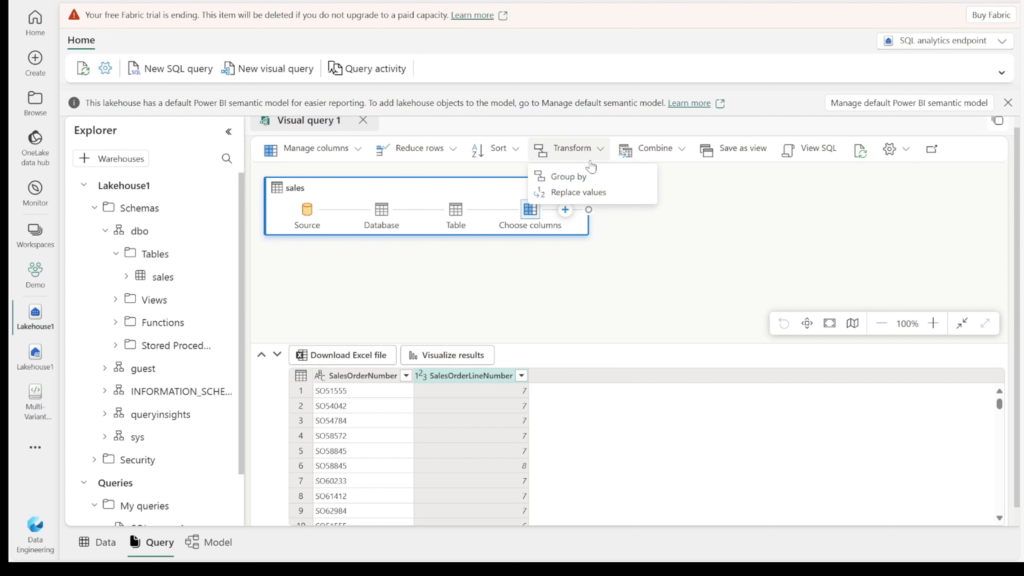
Group the sales rows by SalesOrderNumber, naming the new column LineItems.
click(568, 177)
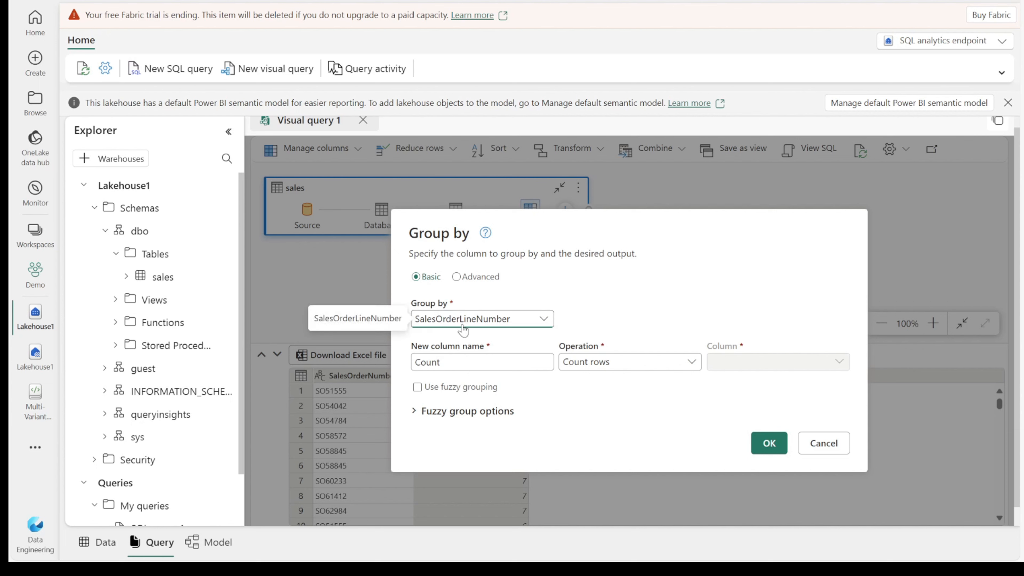
click(541, 320)
click(489, 338)
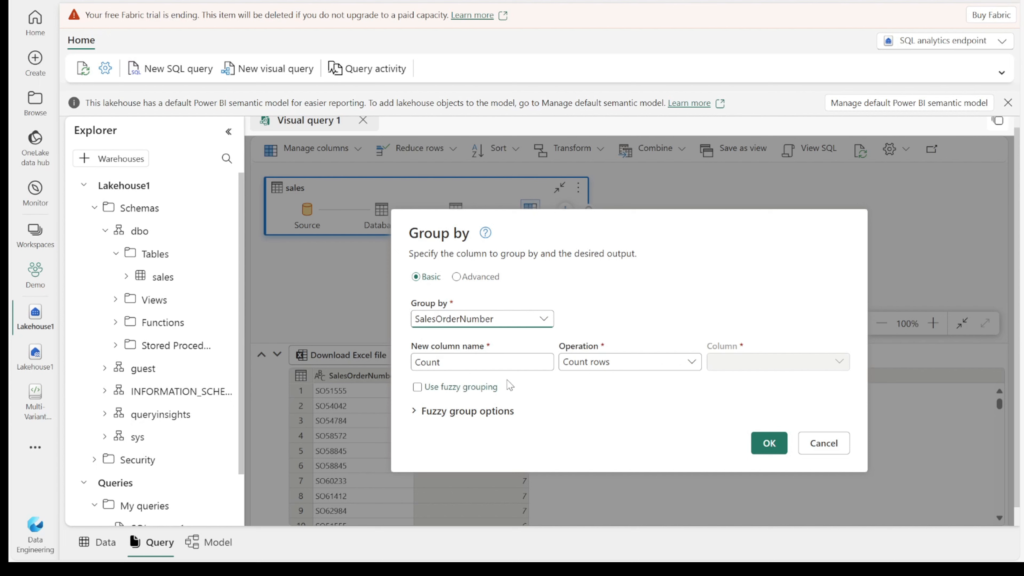
double_click(491, 362)
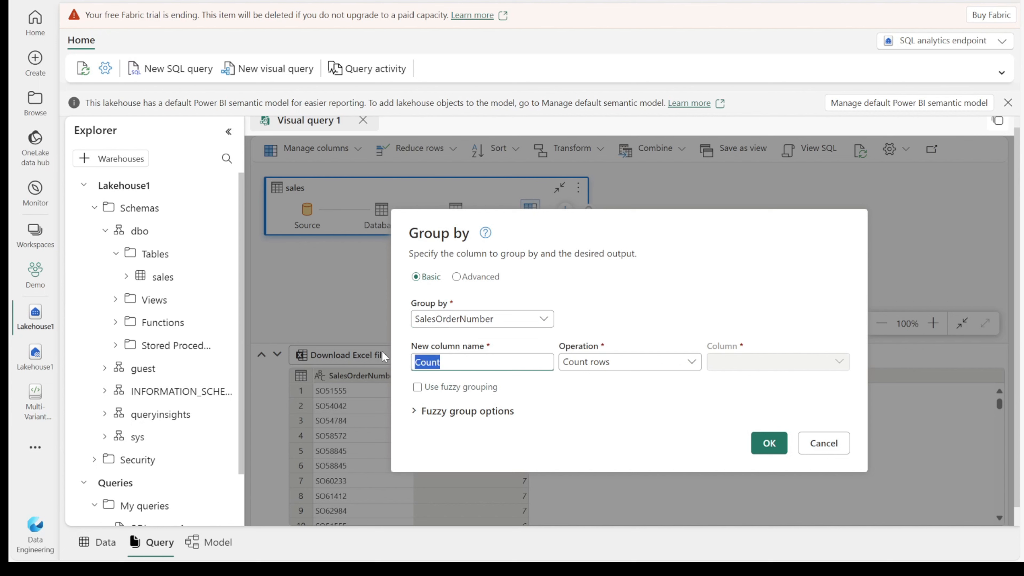
text(Line)
text(I)
text( Ite)
text(ms)
key(BackSpace)
key(BackSpace)
key(BackSpace)
key(BackSpace)
text(Items)
Make LineItems count distinct SalesOrderLineNumber values and apply the grouping.
click(694, 367)
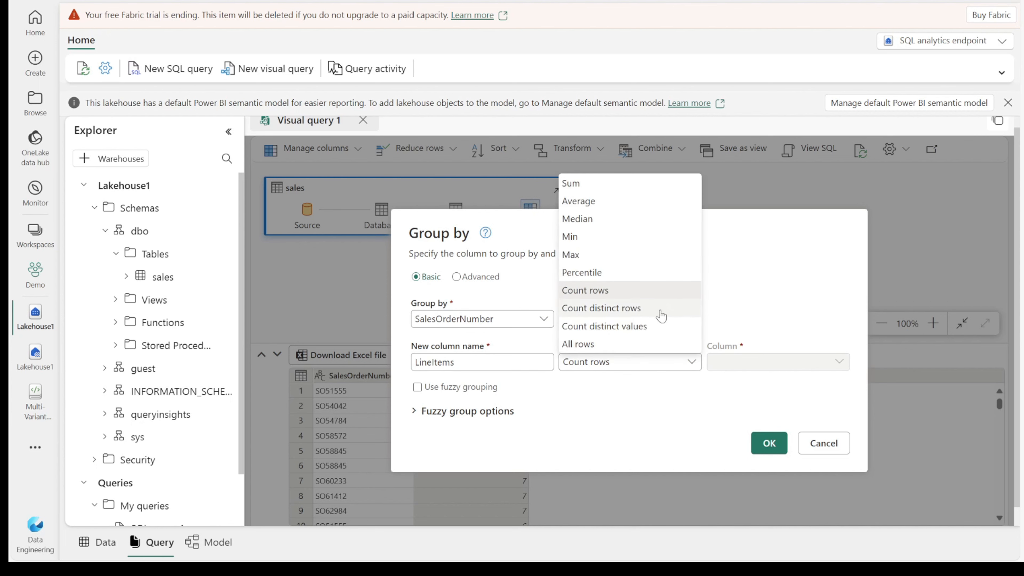
click(618, 328)
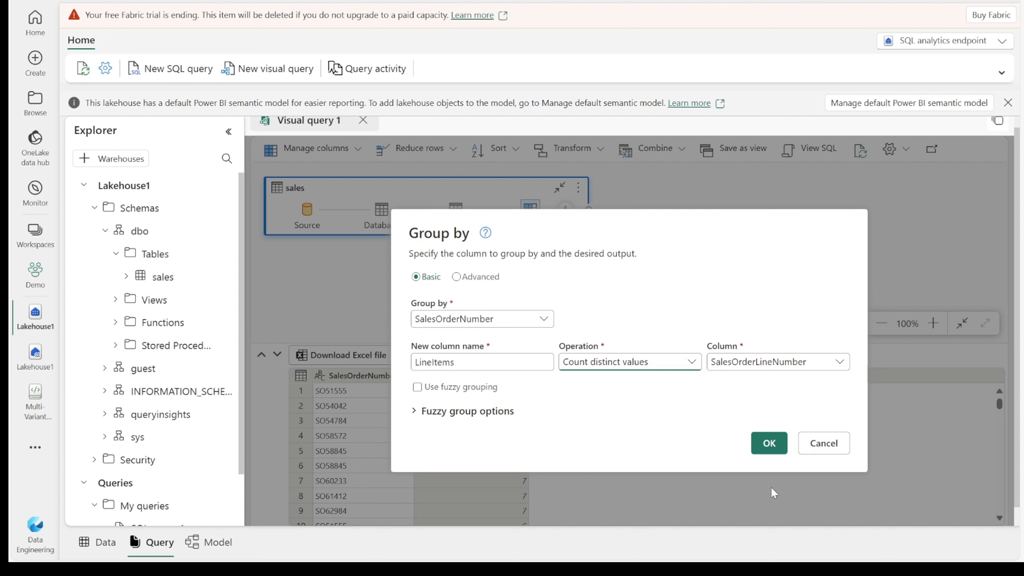
click(769, 443)
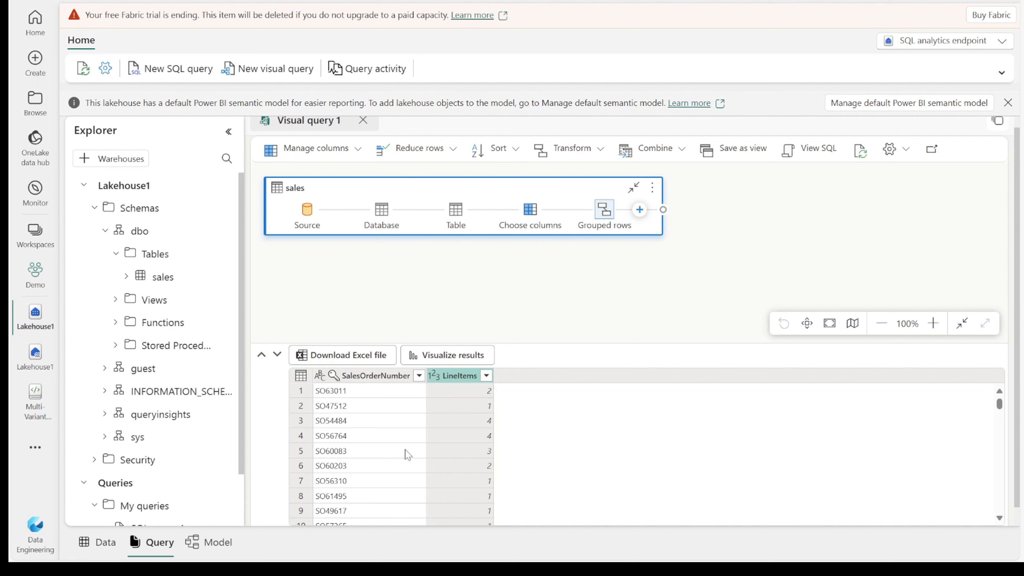
scroll(594, 463, down, 3)
scroll(594, 463, up, 3)
Open the Model view, hide Properties, and pan until the sales table card shows.
click(93, 541)
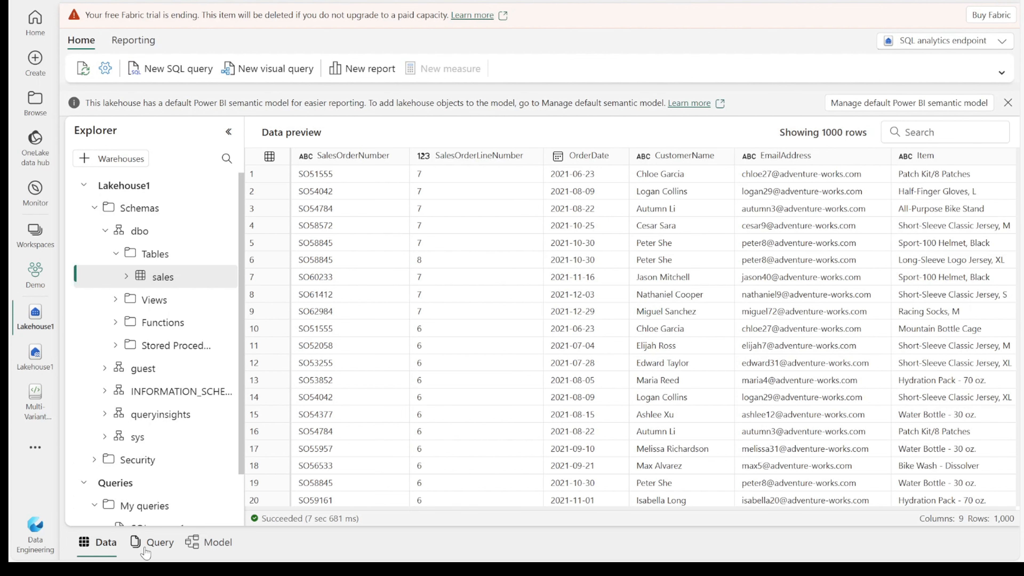
click(146, 545)
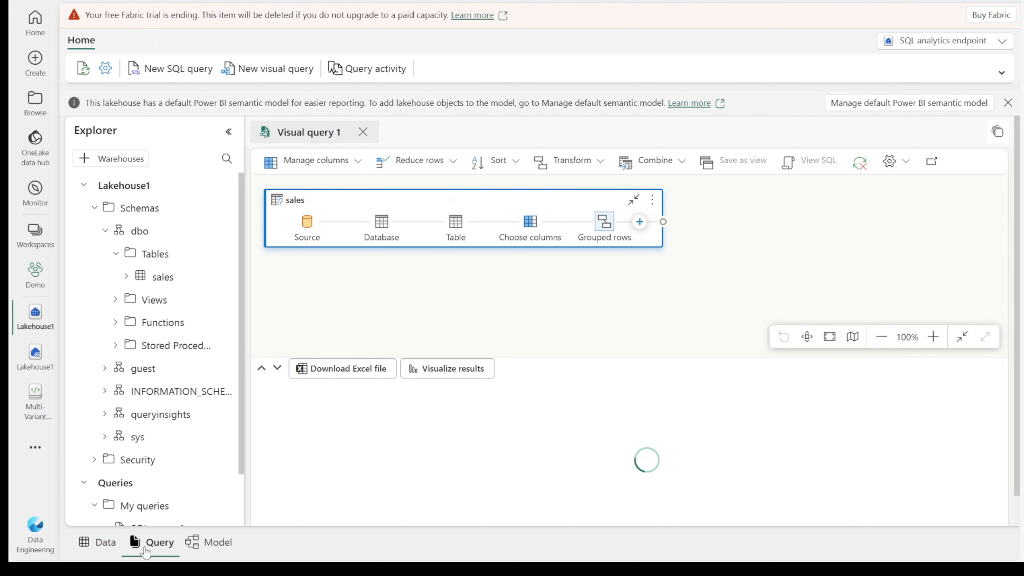
click(217, 544)
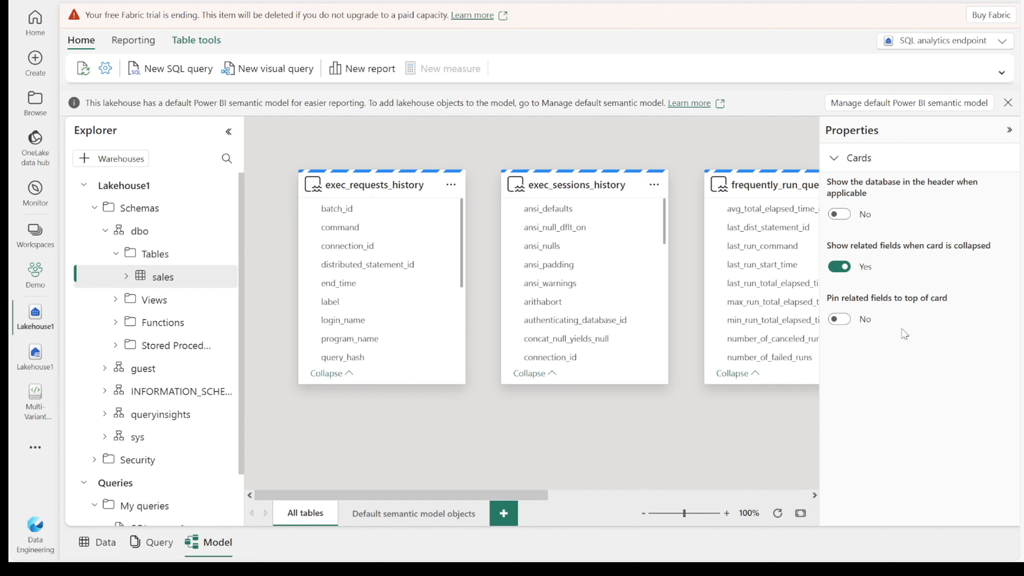
click(1009, 130)
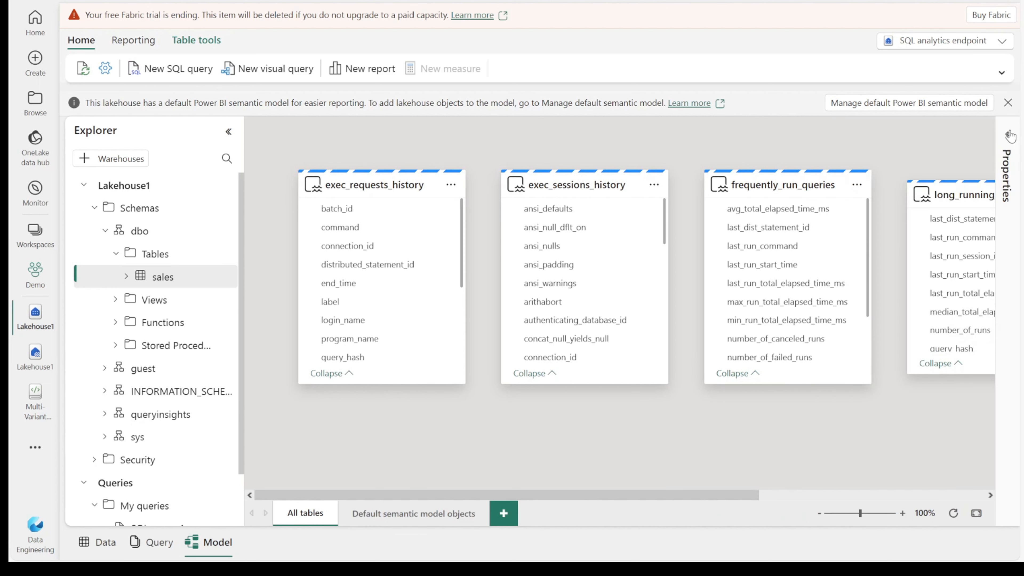
drag(765, 443, 724, 439)
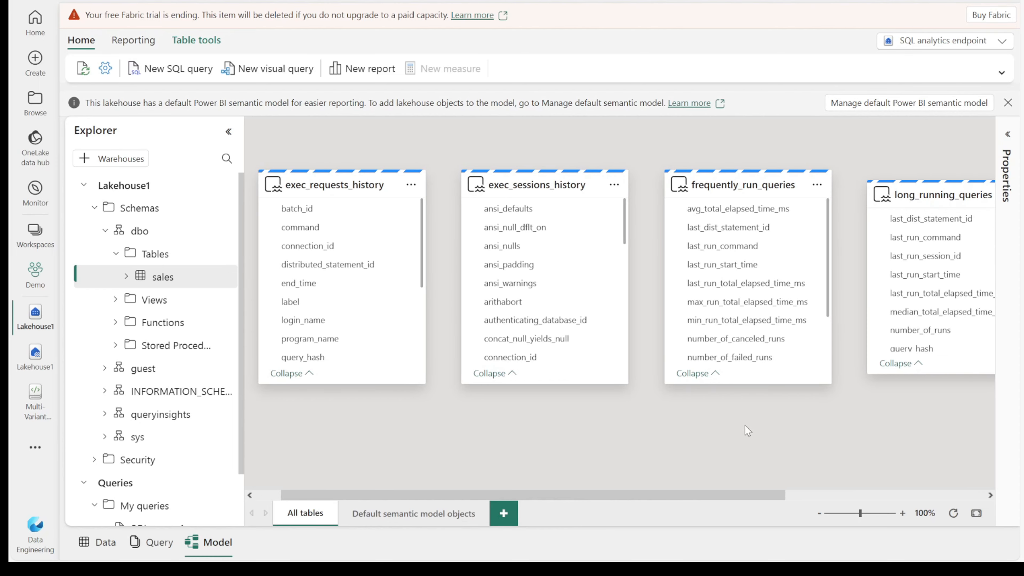
drag(711, 397, 423, 397)
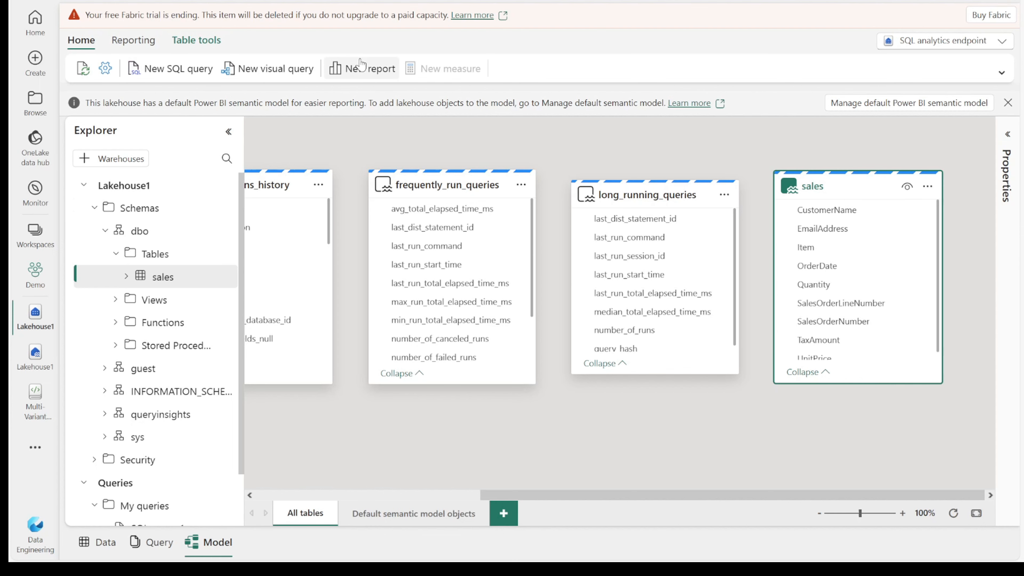
Start a new Power BI report using all available sales table data.
click(356, 66)
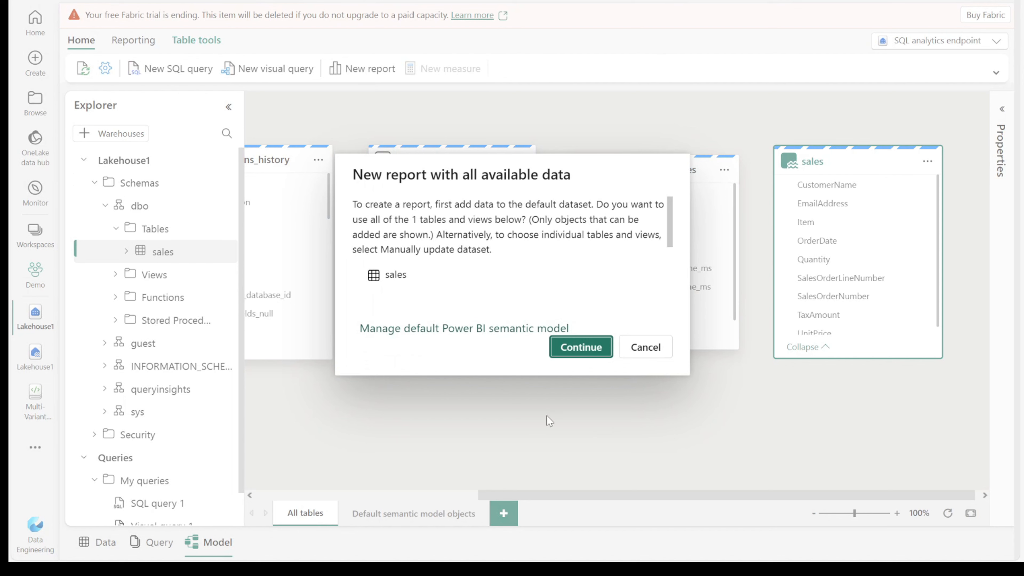
click(577, 353)
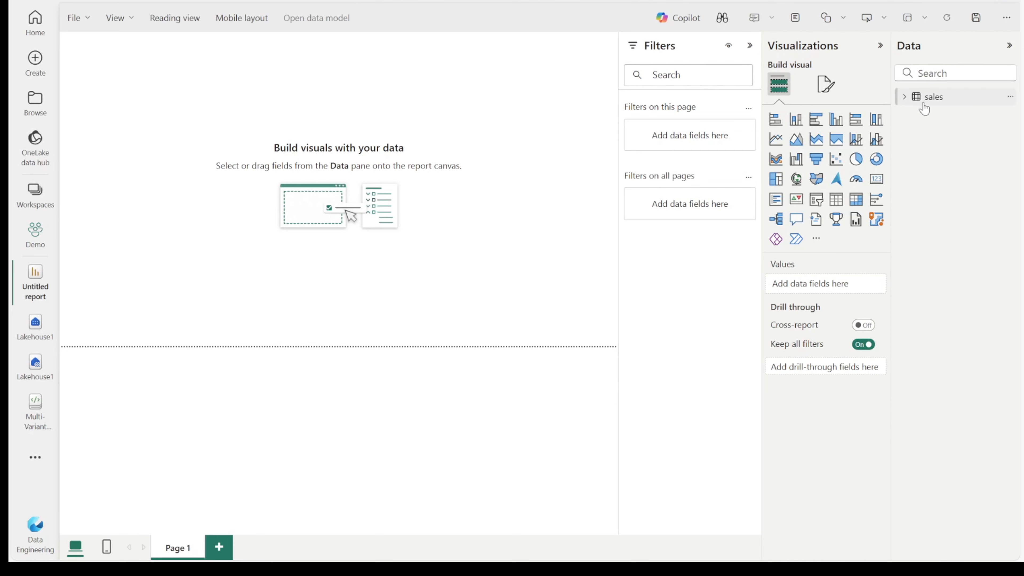
Add a table visual with Item and Sum of Quantity, then shift it down and right.
click(909, 99)
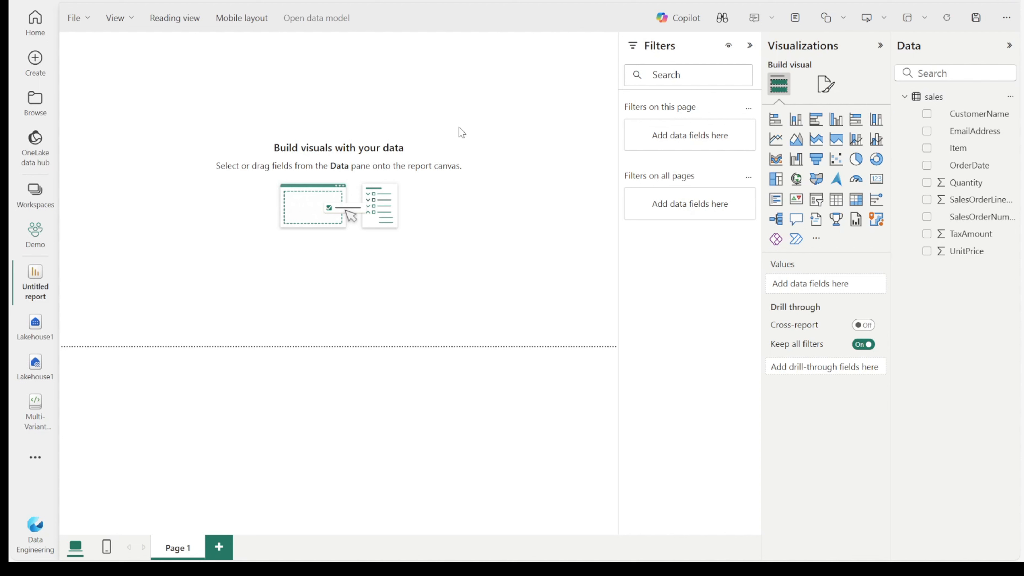
click(837, 201)
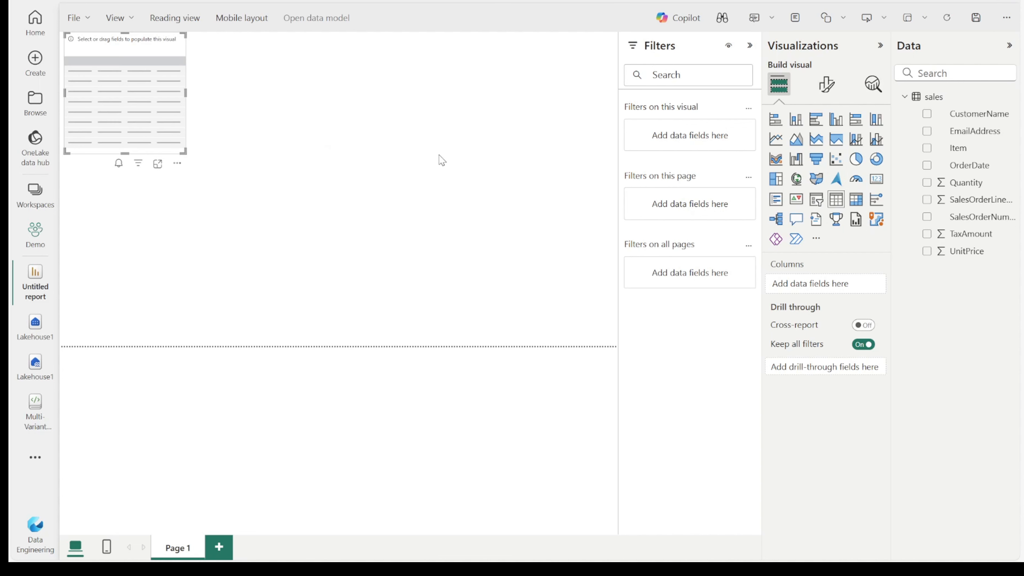
click(750, 45)
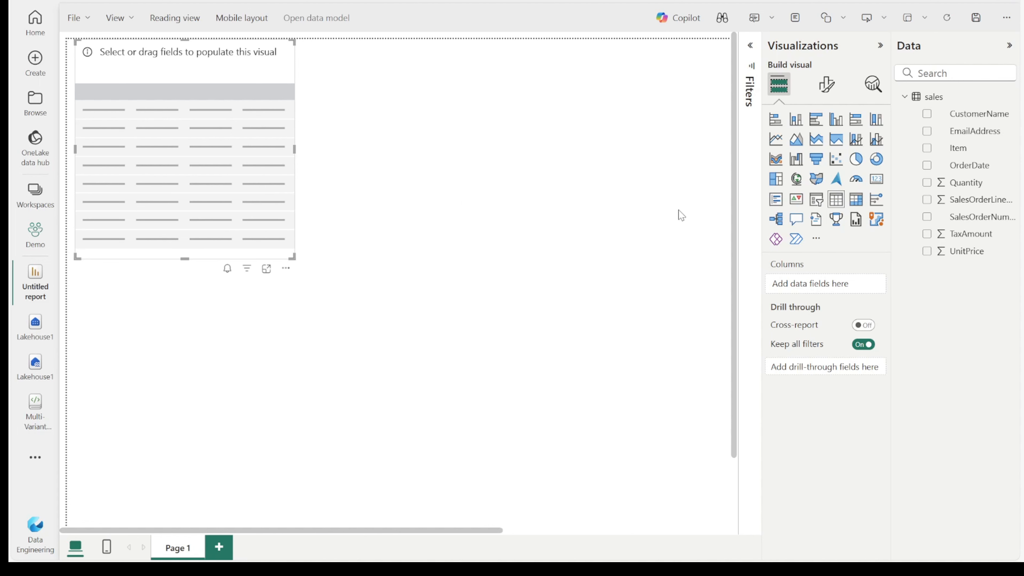
click(927, 148)
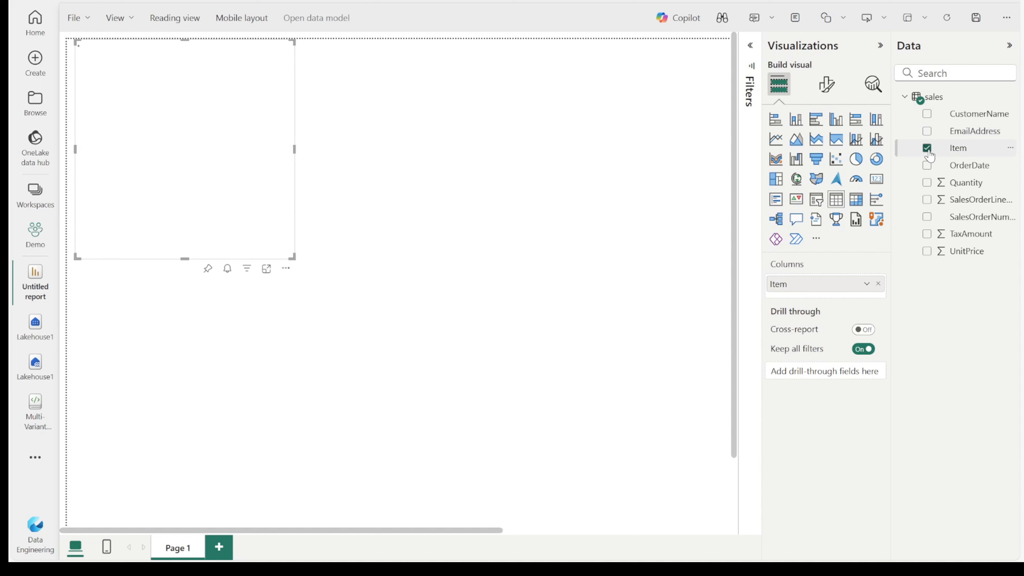
click(926, 182)
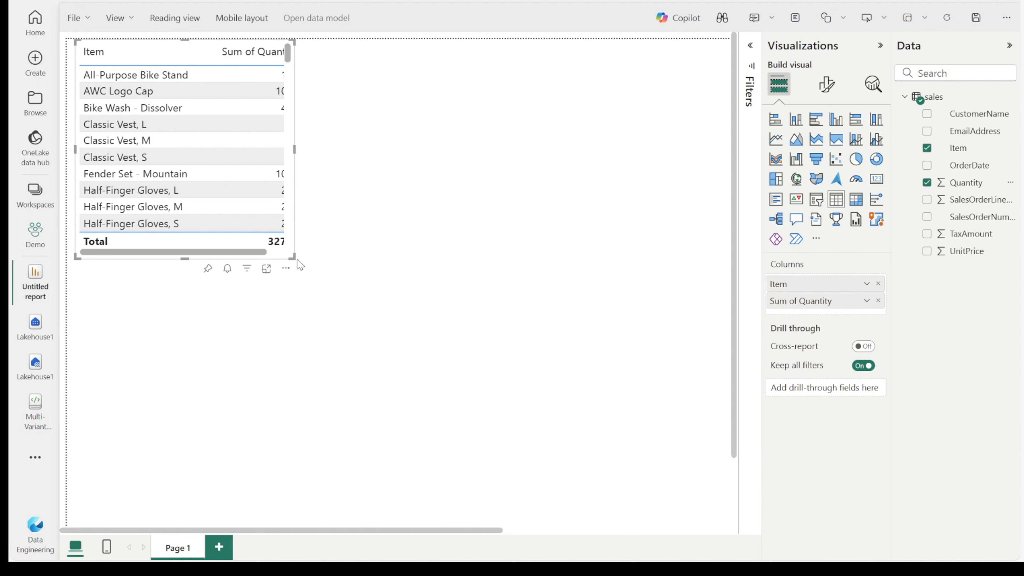
drag(296, 264, 440, 487)
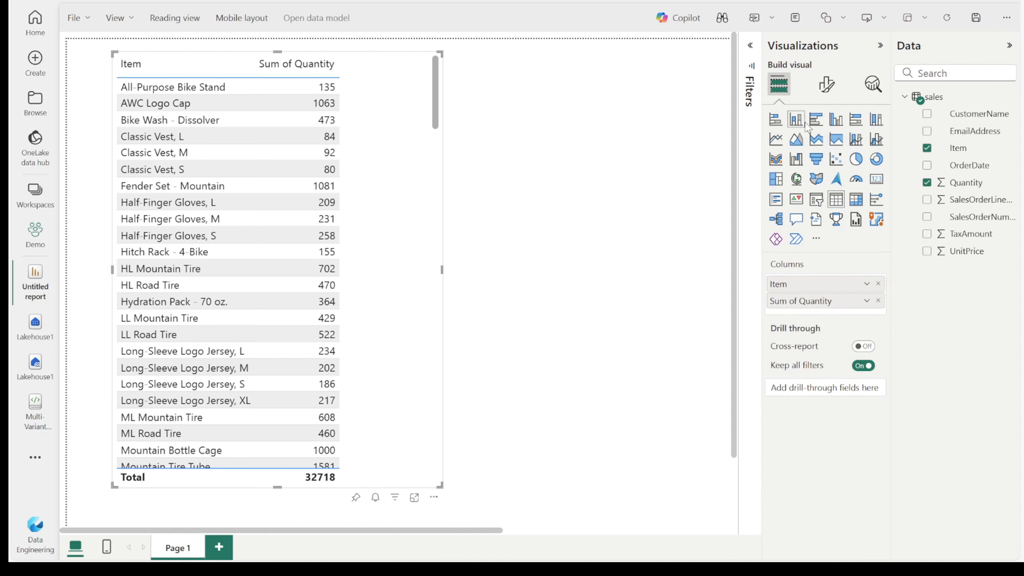
Convert the table to a clustered bar chart and widen it so item labels show fully.
click(815, 119)
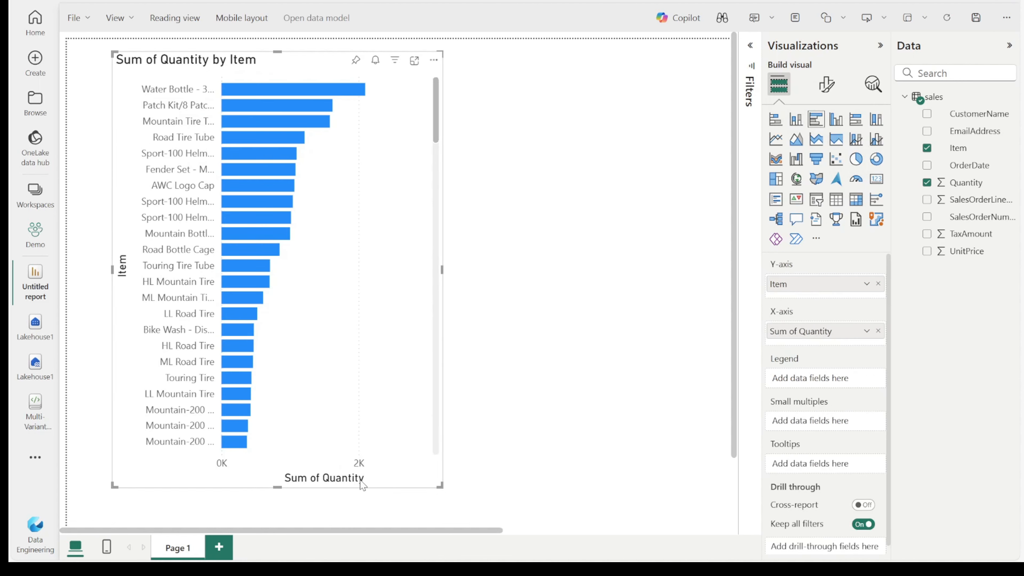
drag(441, 486, 652, 435)
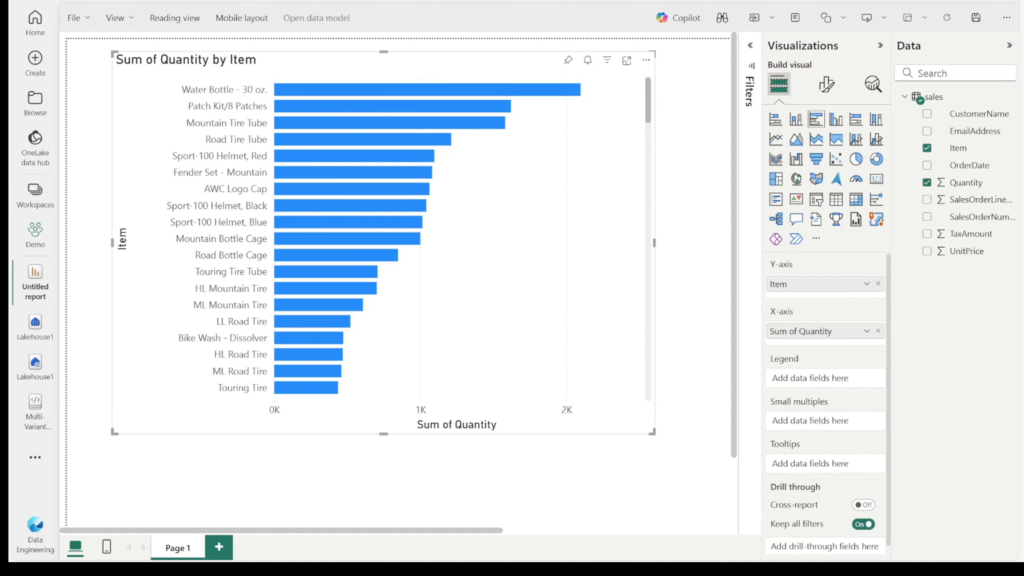
Save the report as 'Sales Demo' and view it in the Demo workspace list.
click(78, 18)
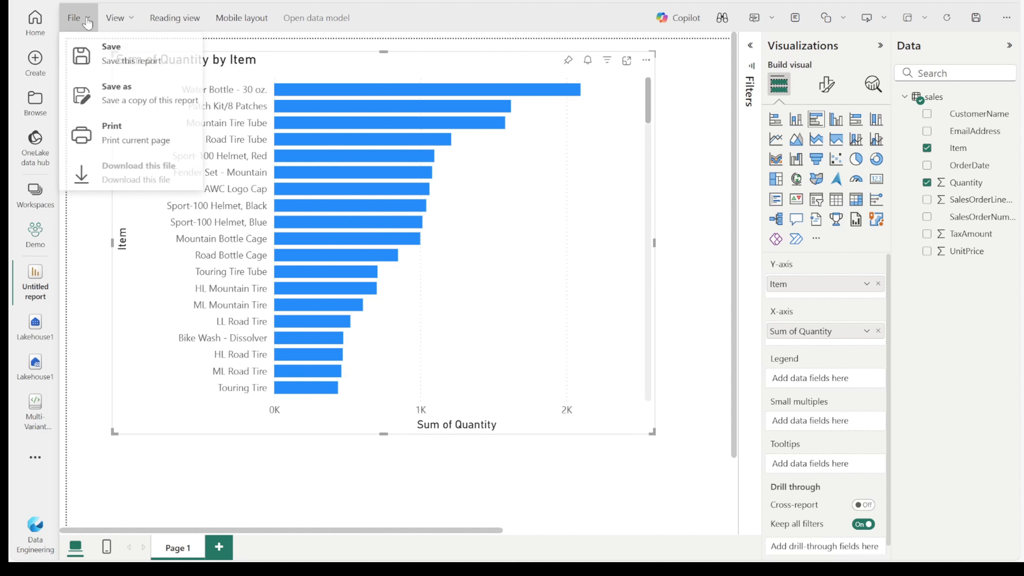
click(105, 55)
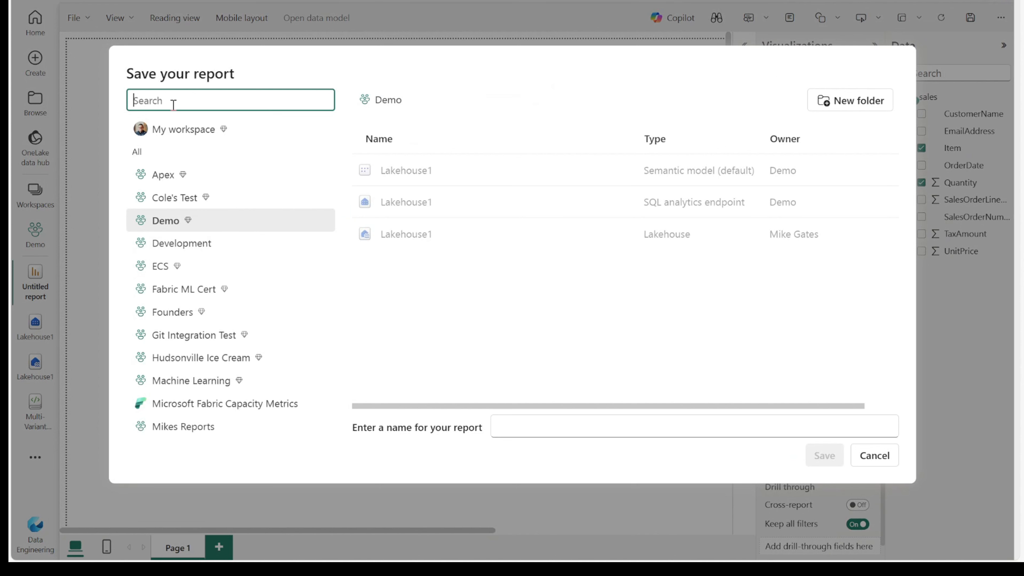
click(555, 427)
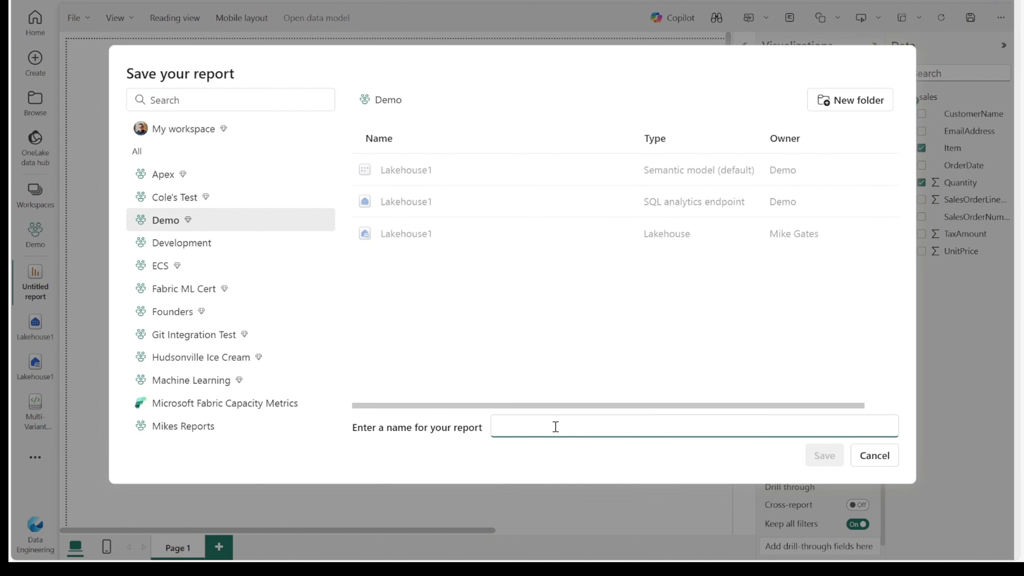
text(Sal)
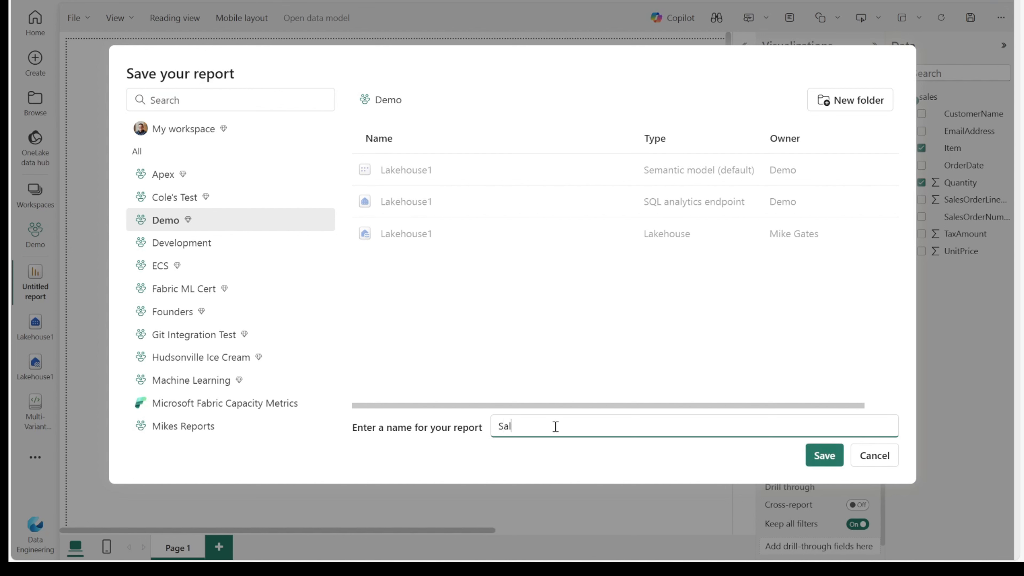
text(es Demo)
click(818, 463)
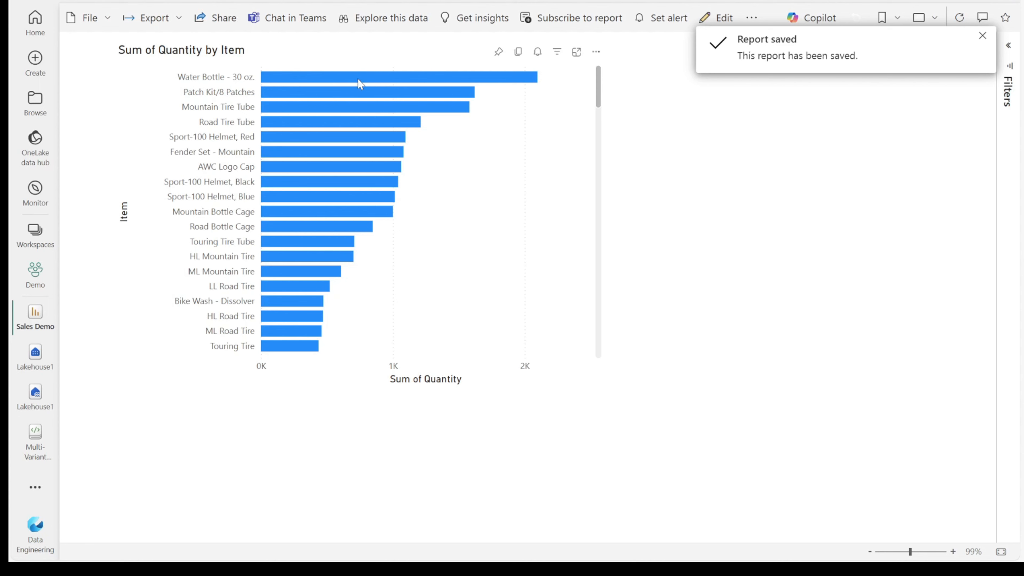
click(37, 277)
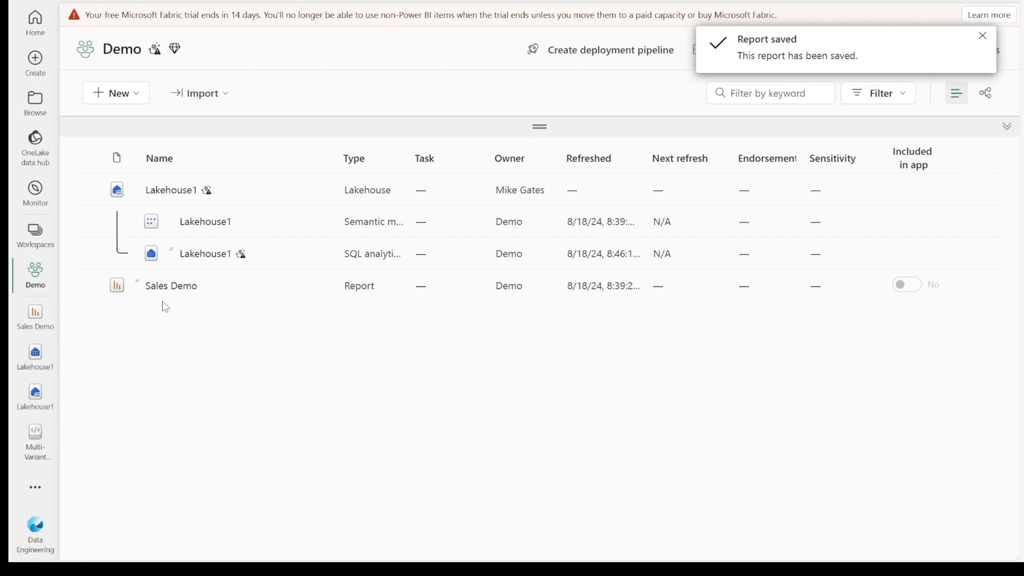